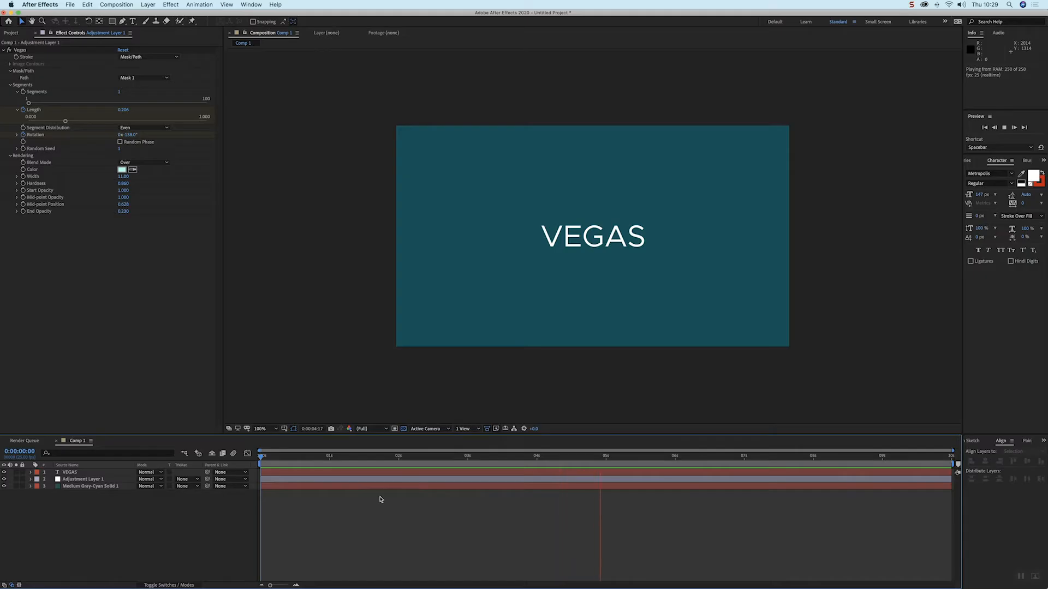
Play back the finished VEGAS title animation in Comp 1 from the beginning
{"action": "left_click_drag", "start_coordinate": [272, 459], "coordinate": [251, 462]}
{"action": "key", "text": "space"}
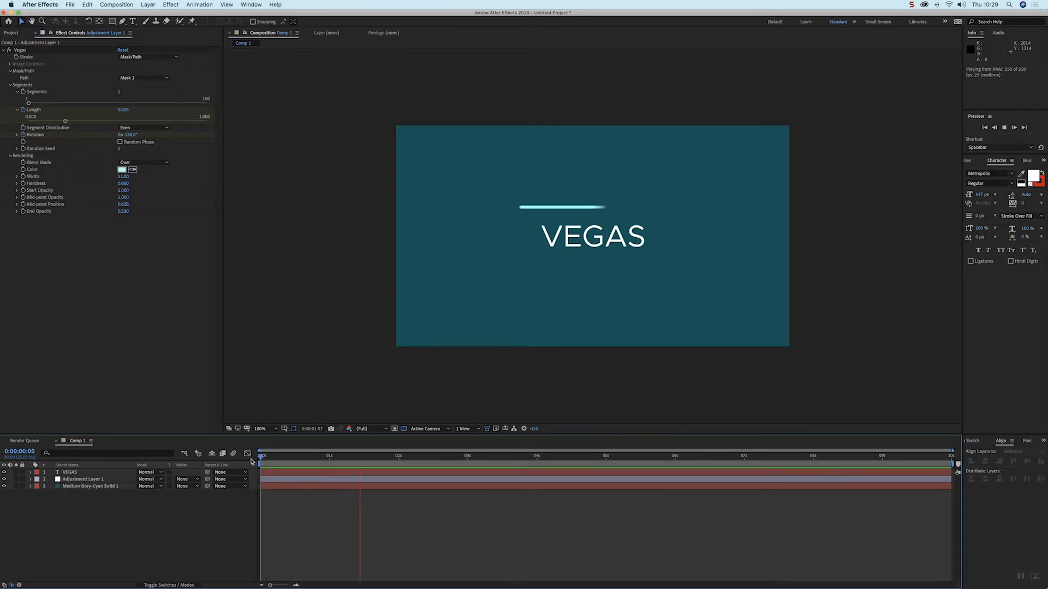
{"action": "key", "text": "space"}
Inspect the text, solid and adjustment layers of Comp 1, and locate the Vegas effect and its keyframed settings
{"action": "left_click", "coordinate": [334, 474]}
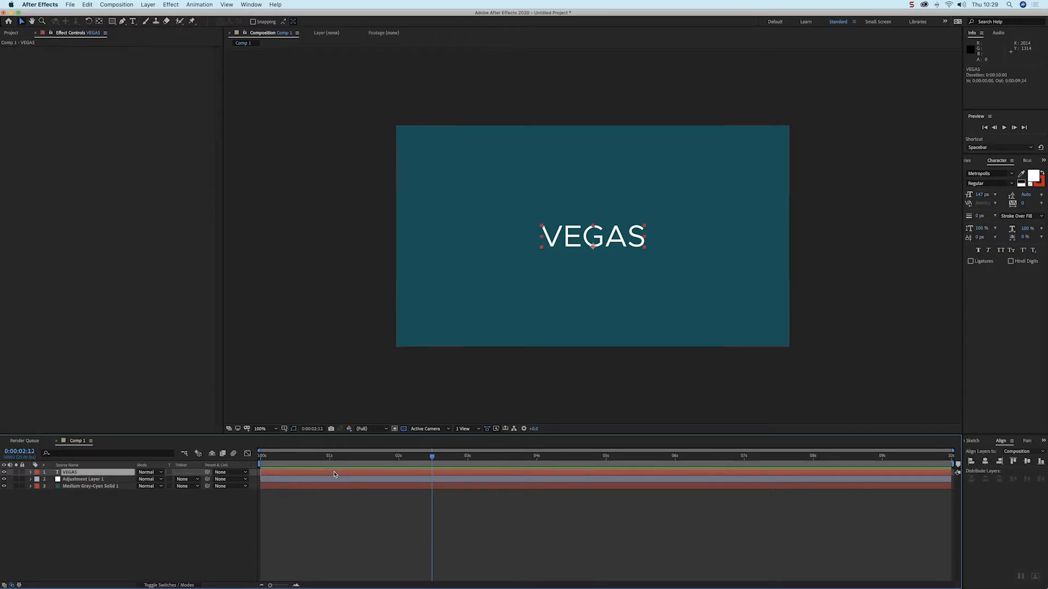
{"action": "left_click", "coordinate": [323, 486]}
{"action": "left_click", "coordinate": [342, 480]}
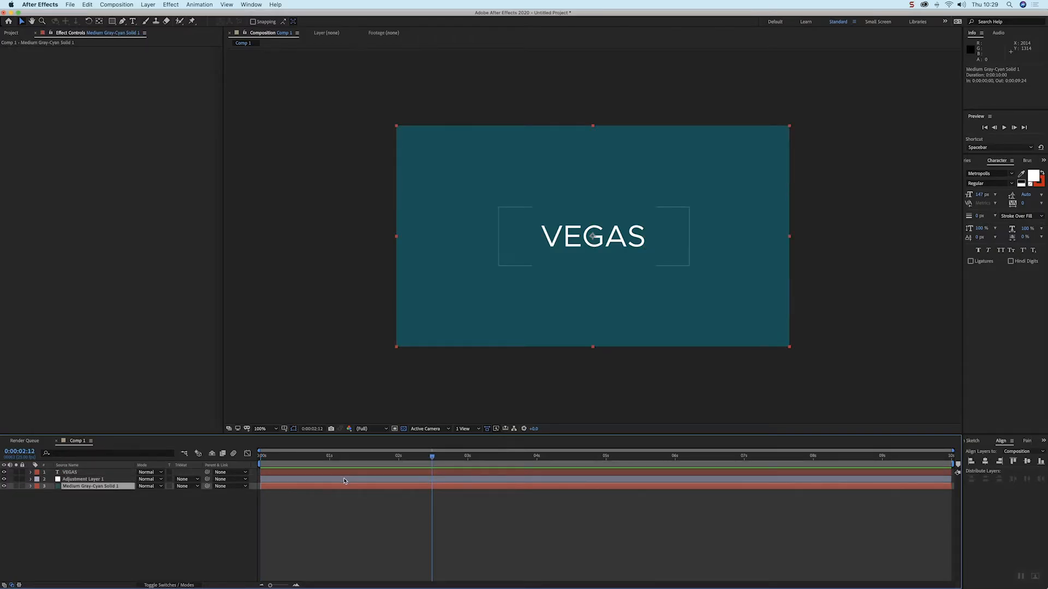
{"action": "left_click", "coordinate": [1041, 161]}
{"action": "left_click", "coordinate": [1015, 172]}
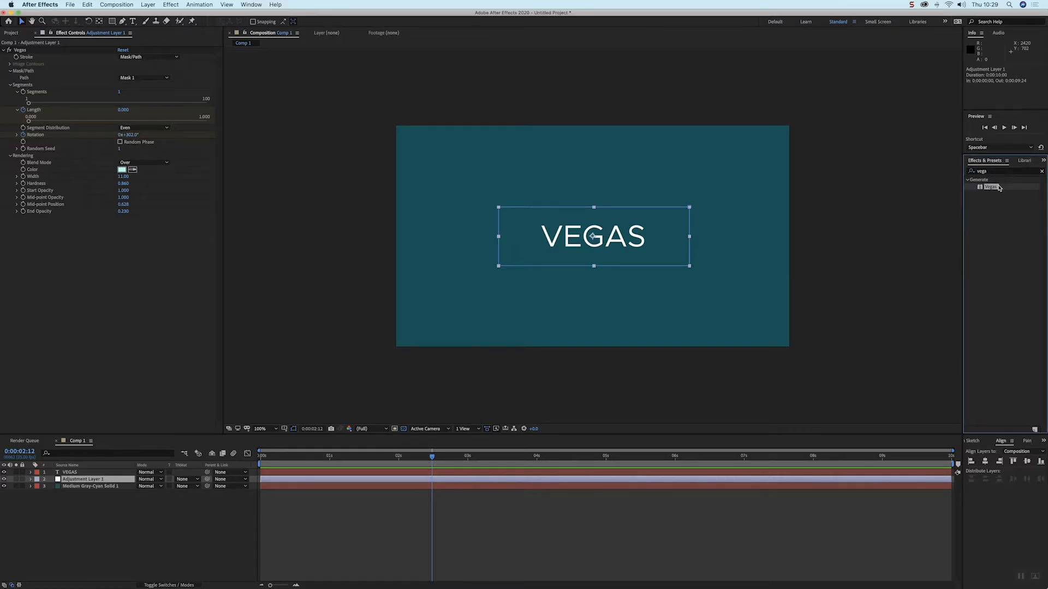
{"action": "left_click", "coordinate": [519, 508]}
{"action": "left_click", "coordinate": [346, 460]}
{"action": "left_click", "coordinate": [461, 480]}
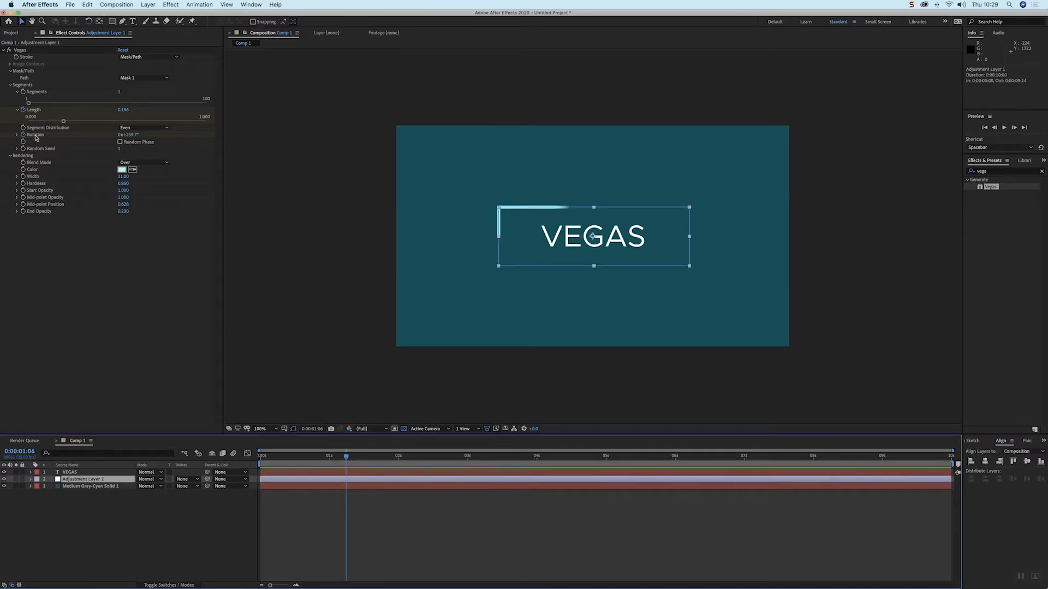
Create a new composition, Comp 2, with the HDTV 1080 25 preset and a 10-second duration
{"action": "left_click", "coordinate": [8, 34]}
{"action": "left_click", "coordinate": [104, 5]}
{"action": "left_click", "coordinate": [117, 15]}
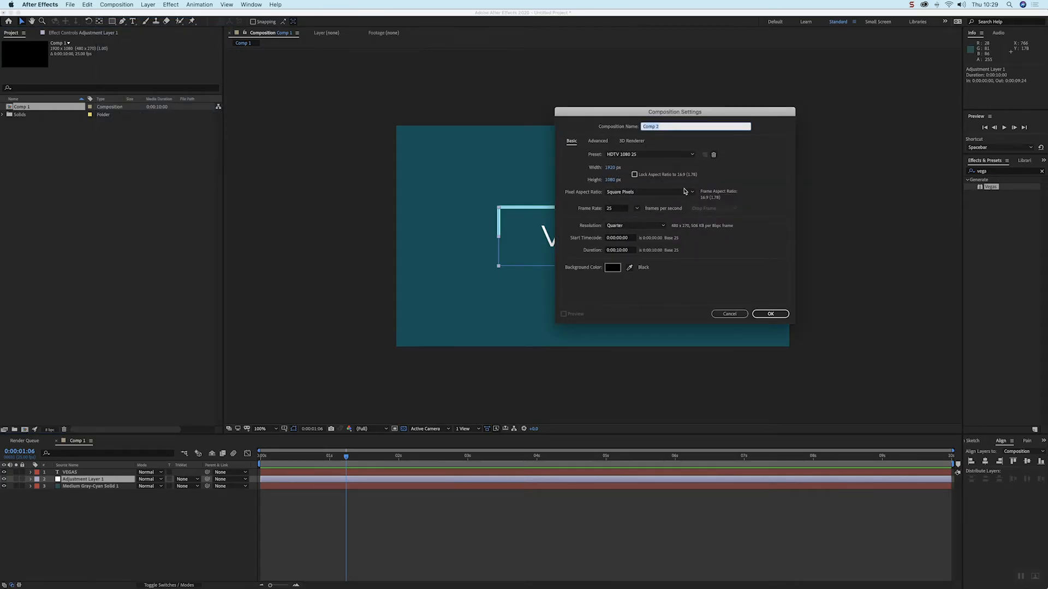
{"action": "left_click", "coordinate": [766, 315]}
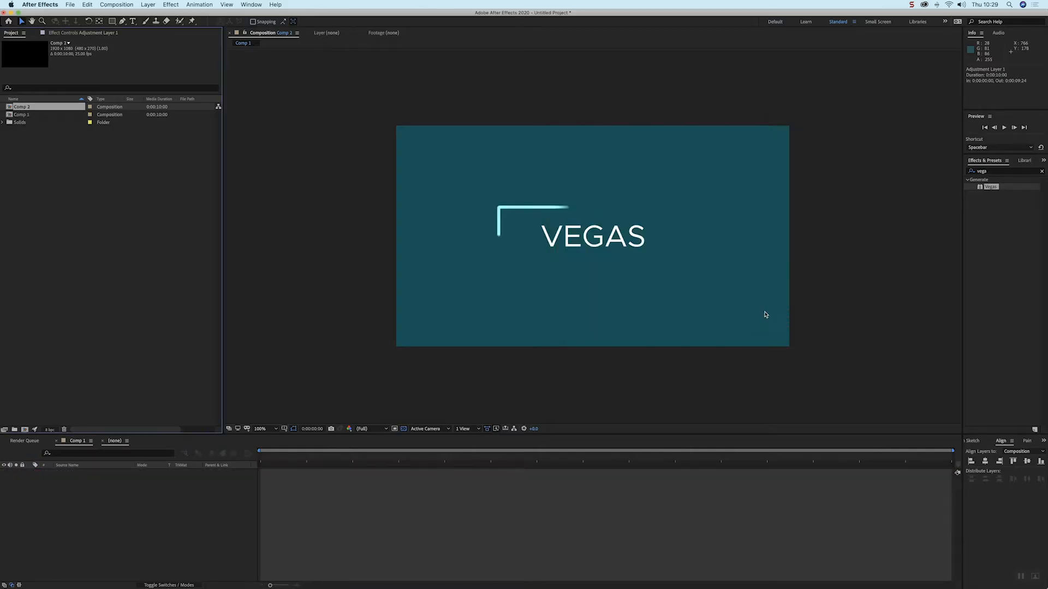
Add a dark teal 1920 × 1080 px solid named BG to Comp 2
{"action": "left_click", "coordinate": [148, 5]}
{"action": "mouse_move", "coordinate": [156, 15]}
{"action": "left_click", "coordinate": [273, 25]}
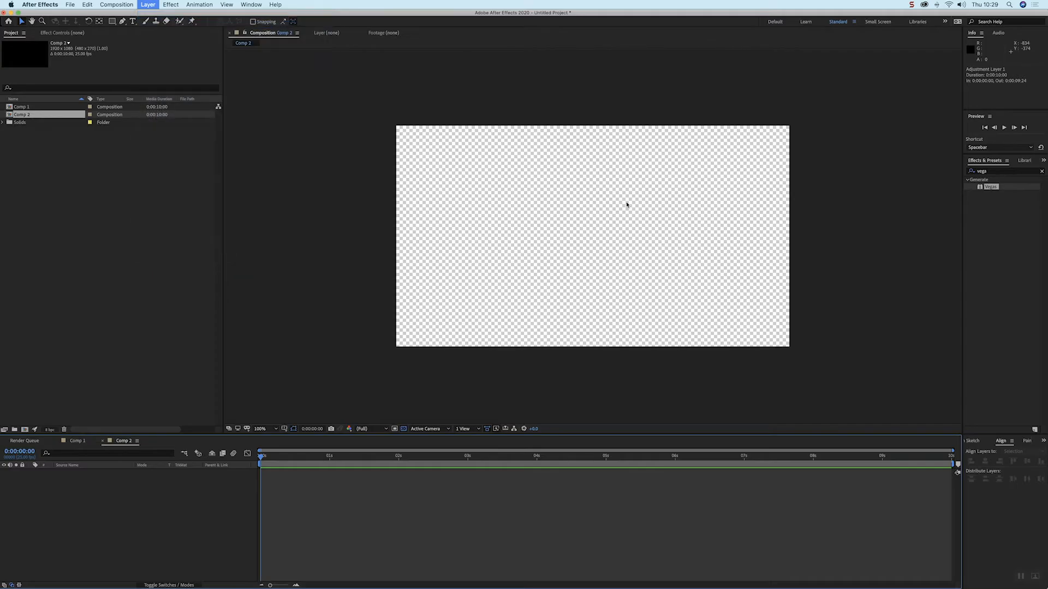
{"action": "type", "text": "BG"}
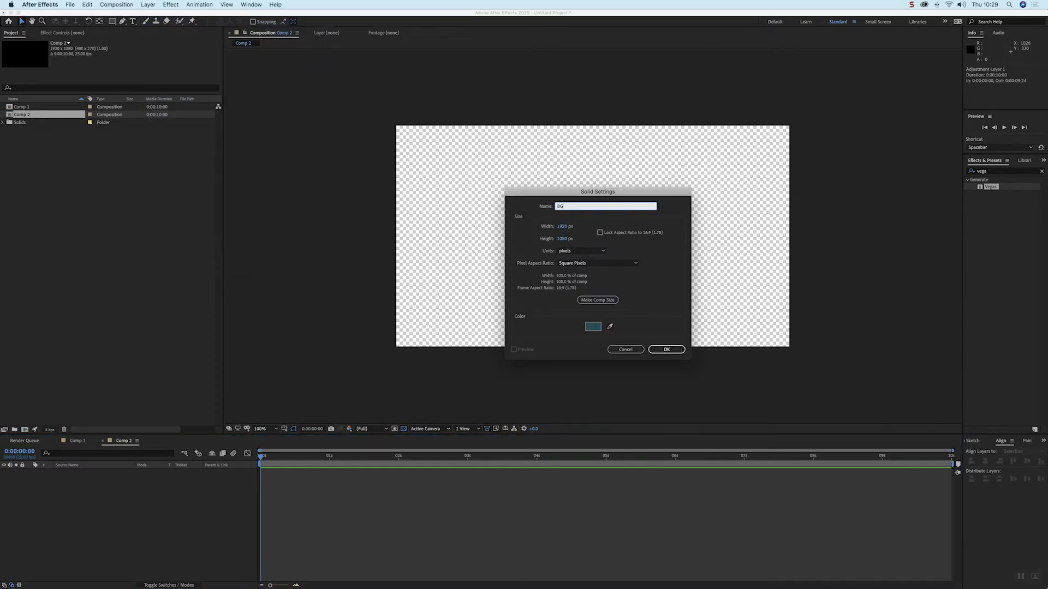
{"action": "left_click", "coordinate": [669, 349]}
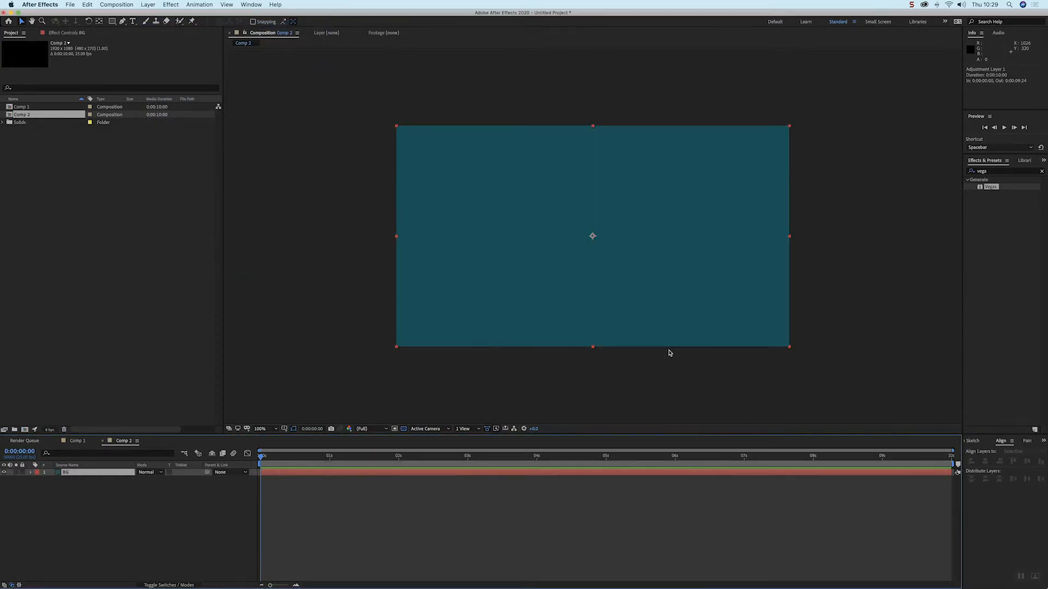
Lock the BG layer, mark it as shy and hide shy layers in the timeline
{"action": "left_click", "coordinate": [23, 477]}
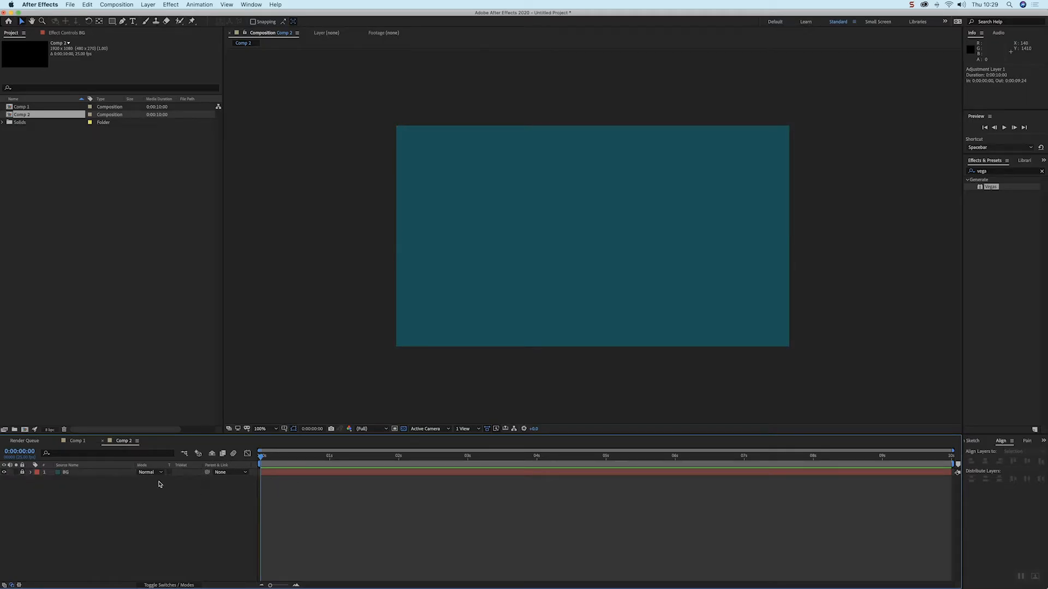
{"action": "left_click", "coordinate": [180, 583]}
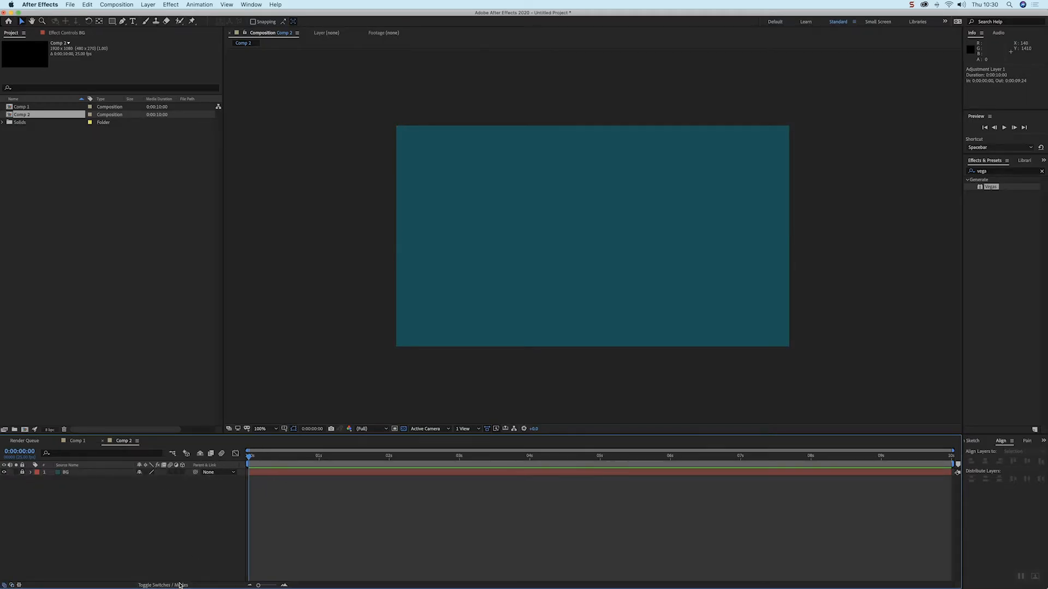
{"action": "left_click", "coordinate": [140, 472]}
{"action": "left_click", "coordinate": [200, 453]}
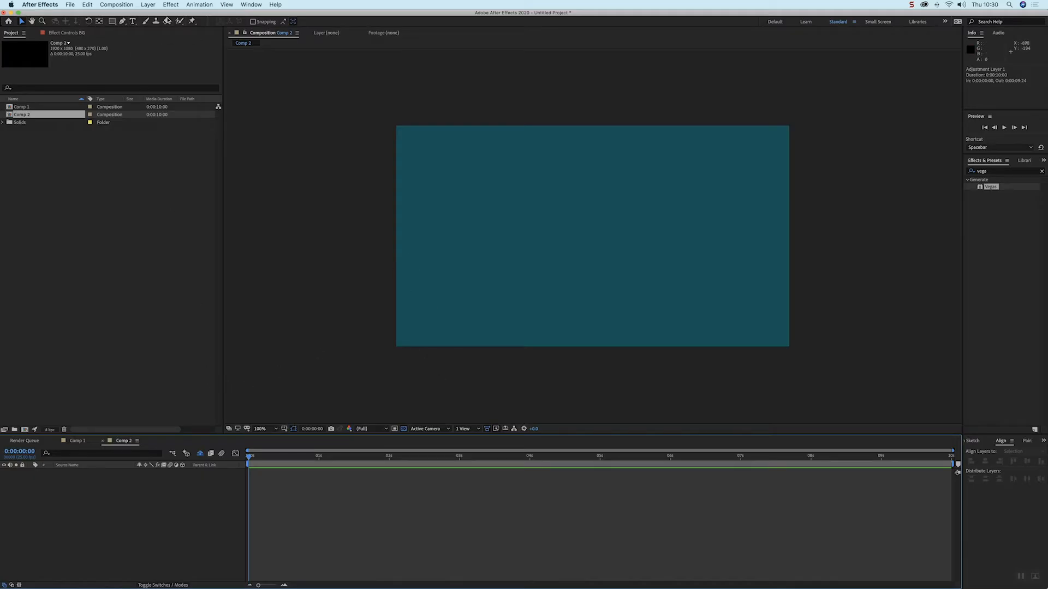
Add a text layer reading VEGAS in the middle area of the composition
{"action": "left_click", "coordinate": [132, 22]}
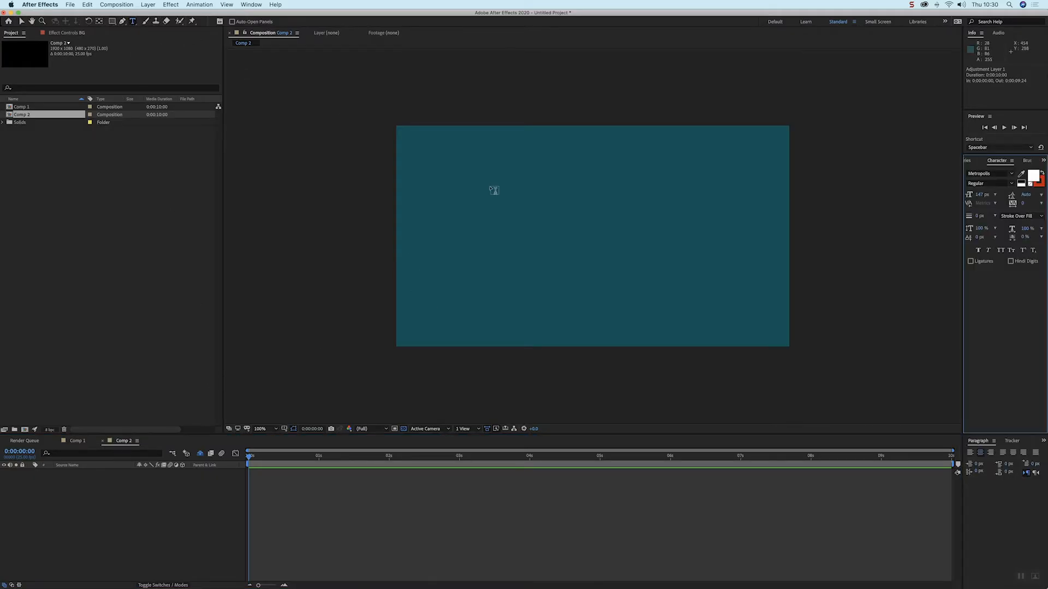
{"action": "left_click", "coordinate": [571, 239]}
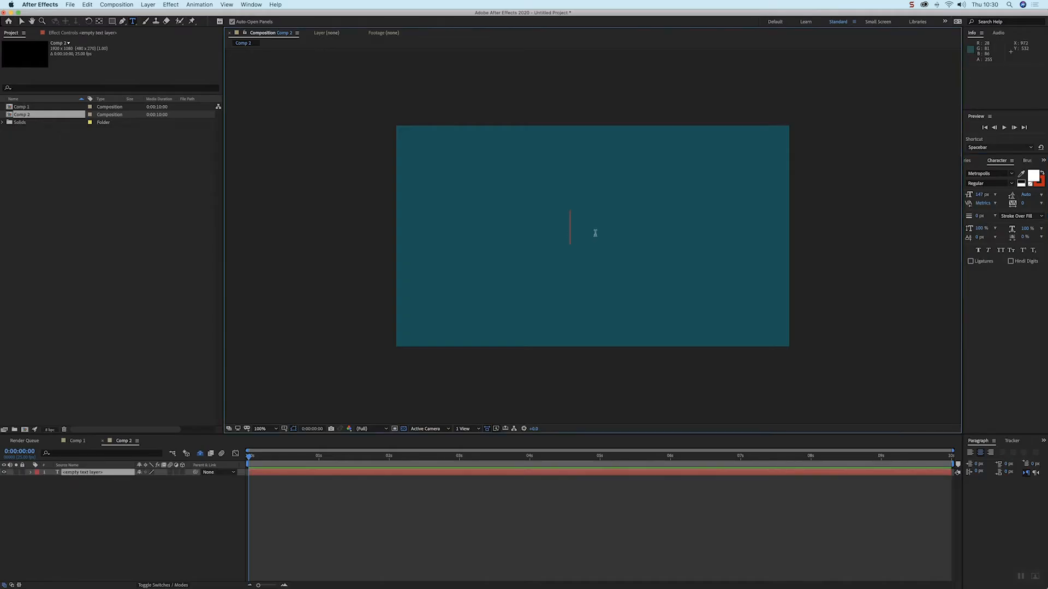
{"action": "type", "text": "VEGAS"}
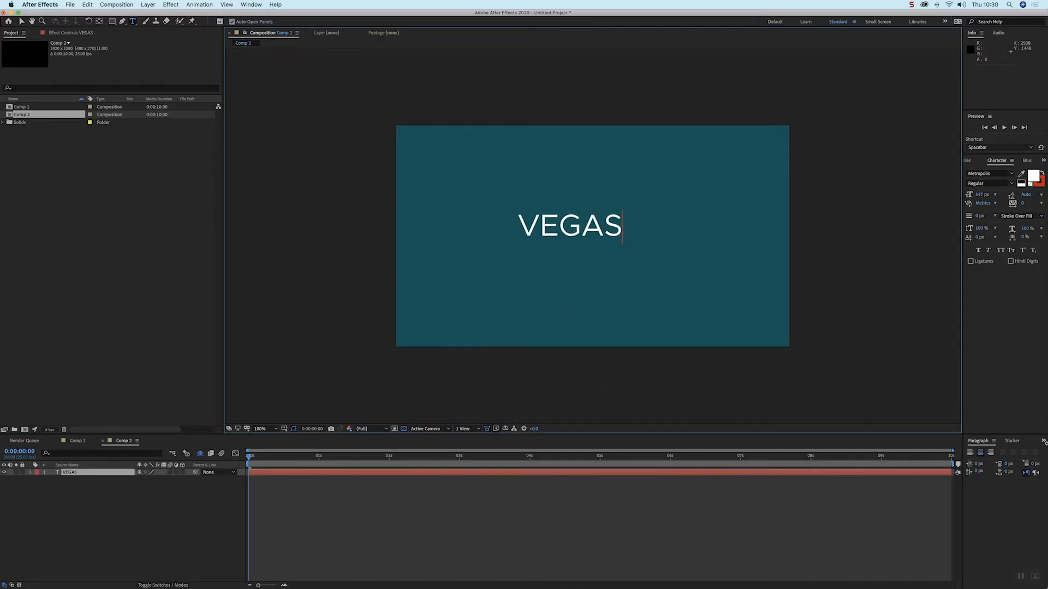
Centre the VEGAS text horizontally and vertically in the composition
{"action": "left_click", "coordinate": [1043, 440]}
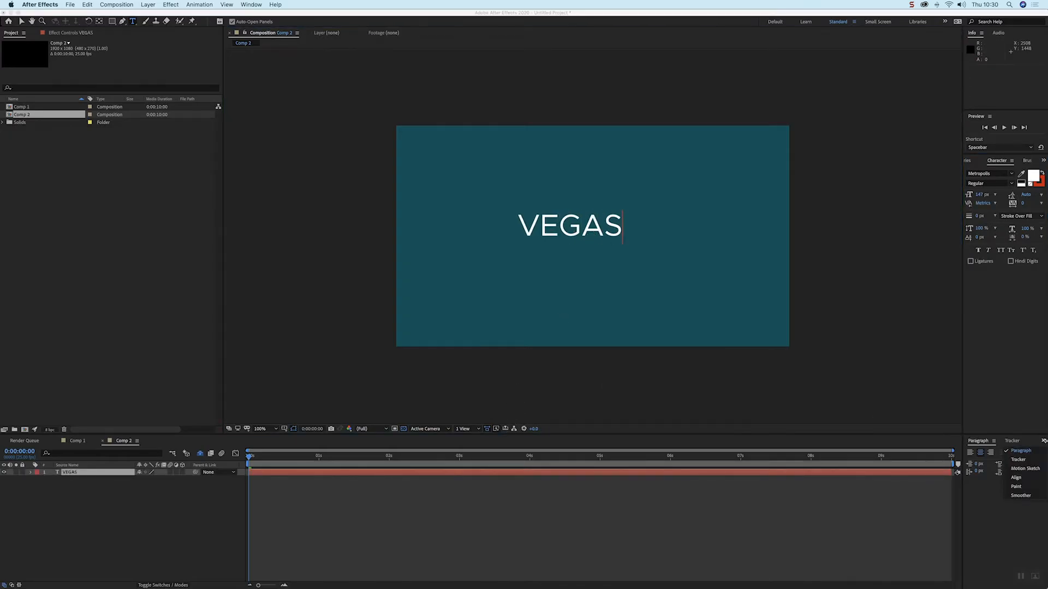
{"action": "left_click", "coordinate": [1016, 477]}
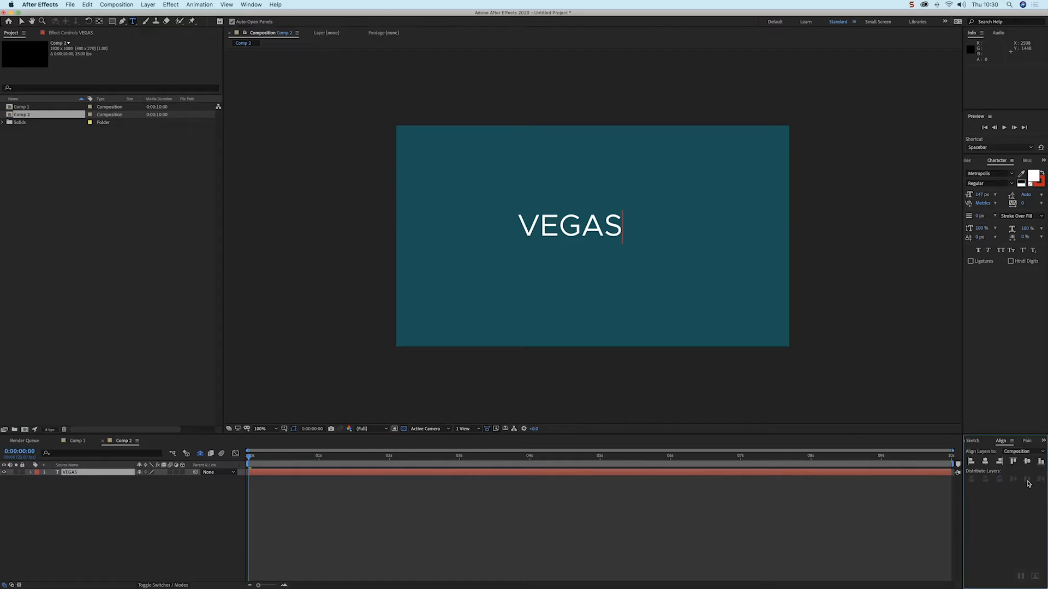
{"action": "left_click", "coordinate": [984, 461]}
{"action": "left_click", "coordinate": [1027, 462]}
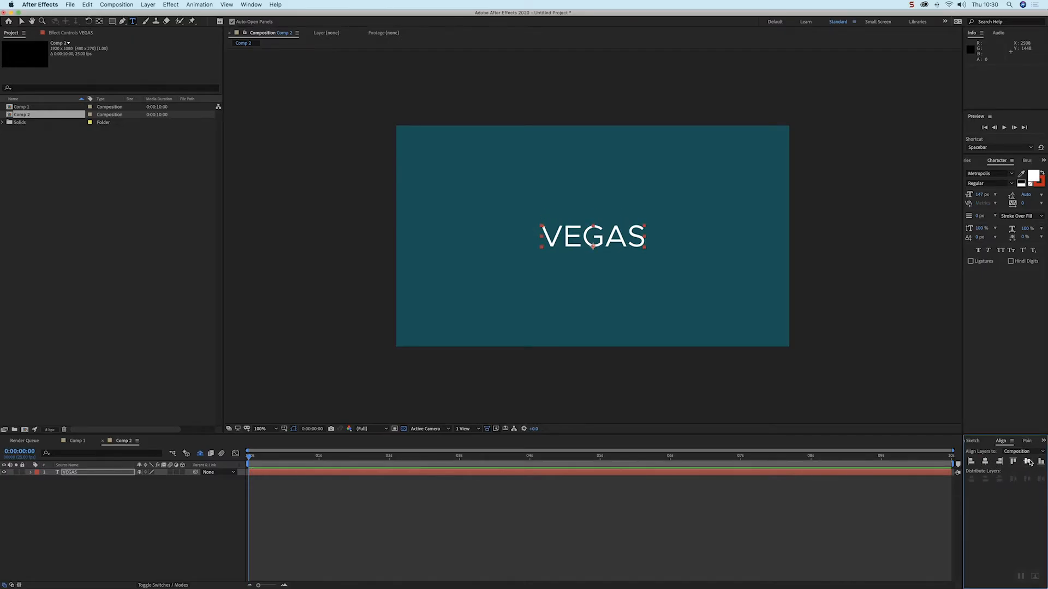
{"action": "left_click", "coordinate": [670, 522]}
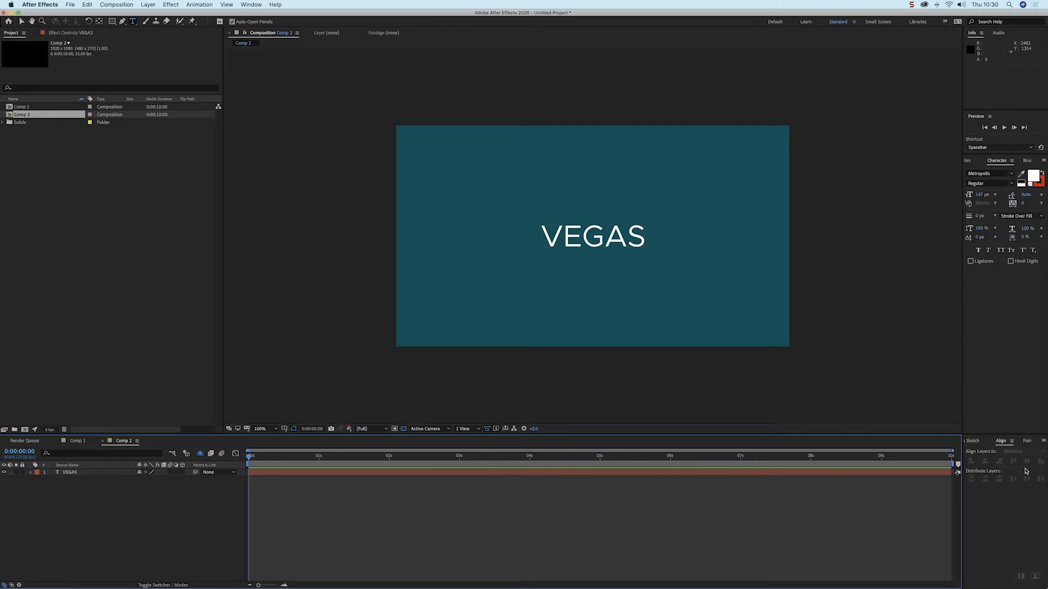
{"action": "left_click", "coordinate": [251, 5]}
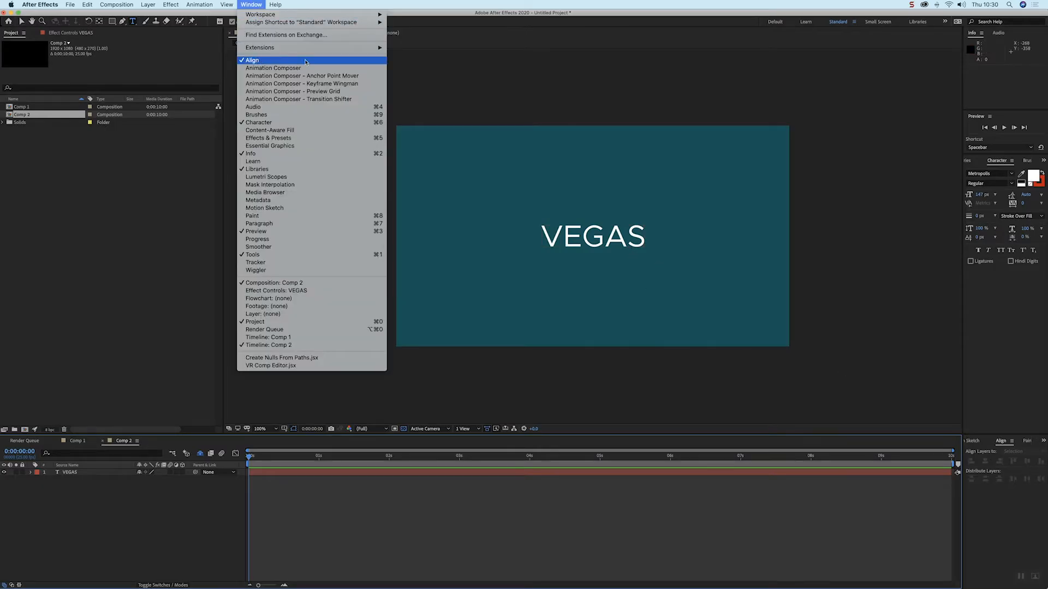
{"action": "left_click", "coordinate": [571, 486]}
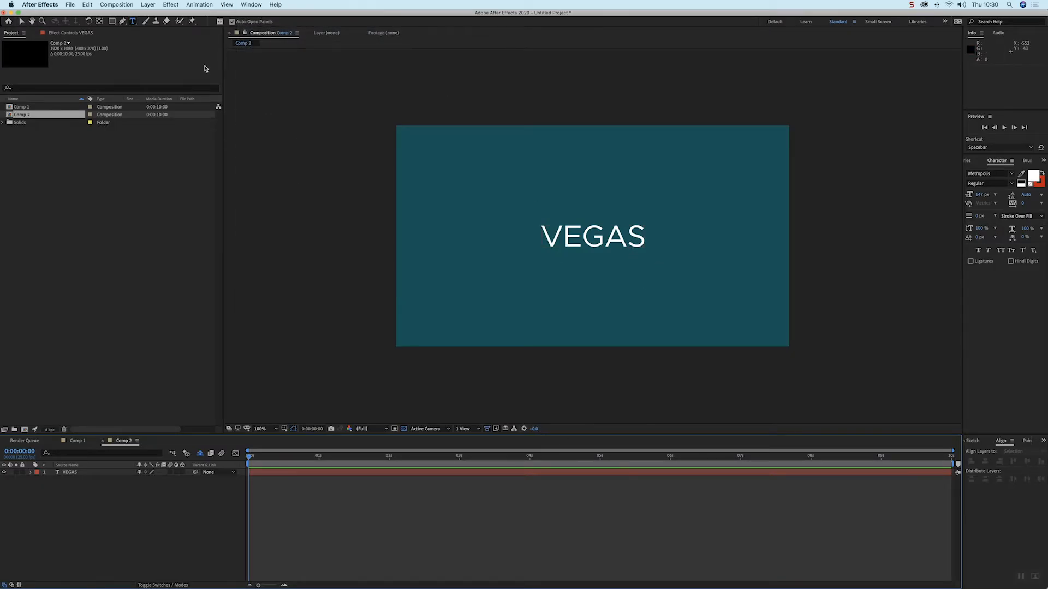
Add a new adjustment layer above the VEGAS text layer
{"action": "left_click", "coordinate": [147, 4]}
{"action": "mouse_move", "coordinate": [163, 14]}
{"action": "left_click", "coordinate": [265, 64]}
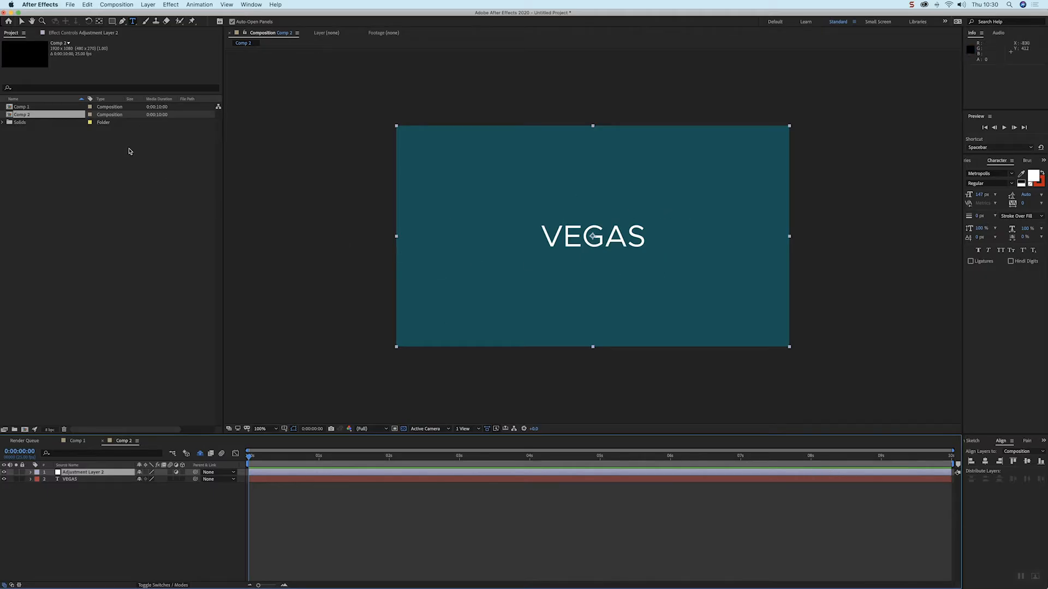
Draw a rectangular mask about 694 × 208 px around the VEGAS text on the adjustment layer
{"action": "left_click", "coordinate": [111, 21]}
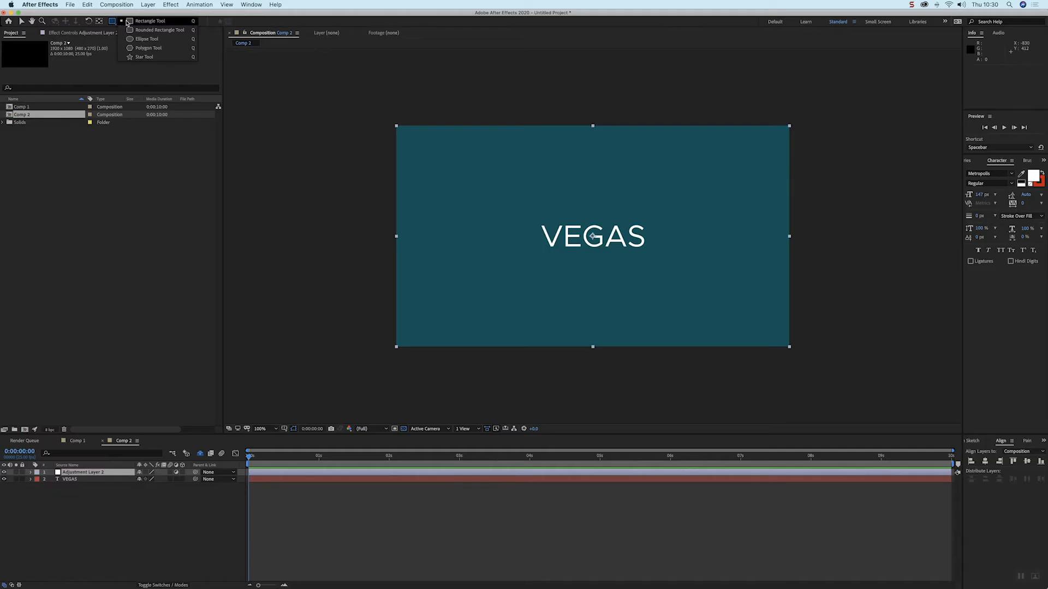
{"action": "left_click", "coordinate": [126, 22]}
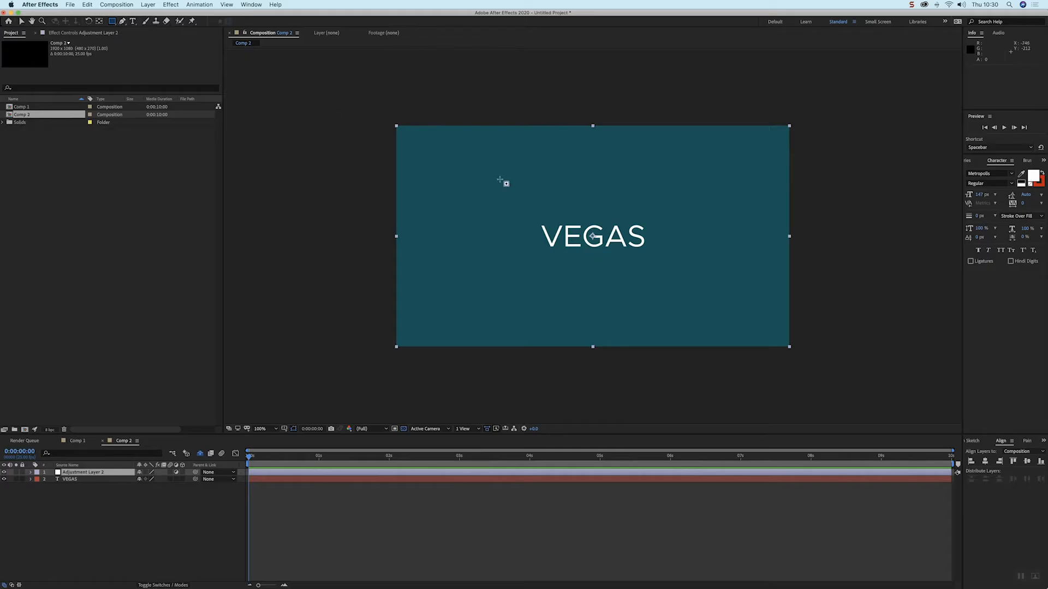
{"action": "left_click_drag", "start_coordinate": [523, 215], "coordinate": [665, 258]}
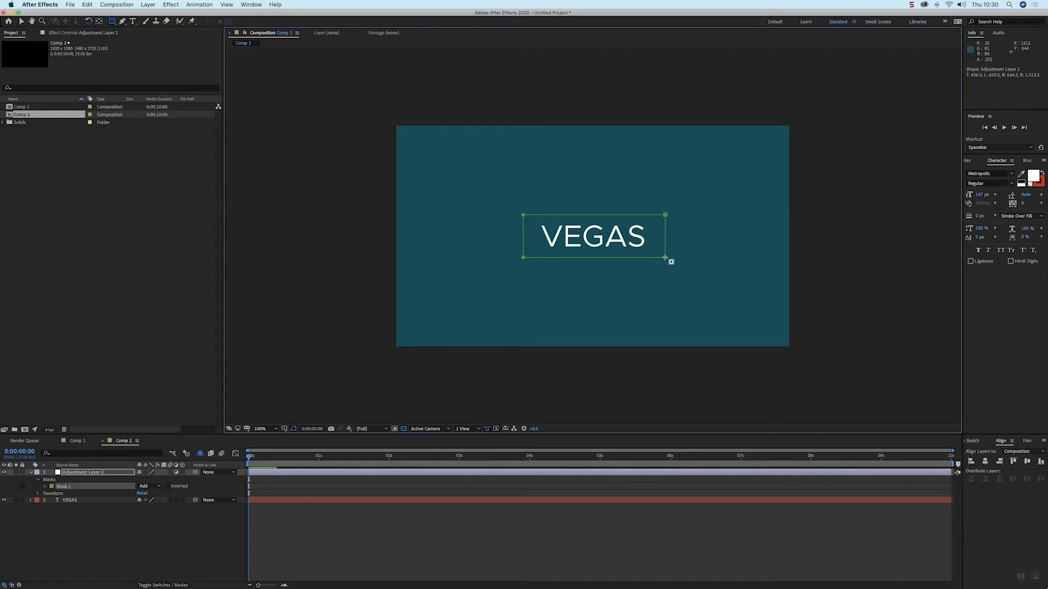
Apply the Vegas effect to the masked adjustment layer
{"action": "left_click", "coordinate": [681, 487]}
{"action": "left_click", "coordinate": [684, 473]}
{"action": "left_click", "coordinate": [1043, 160]}
{"action": "left_click", "coordinate": [1023, 170]}
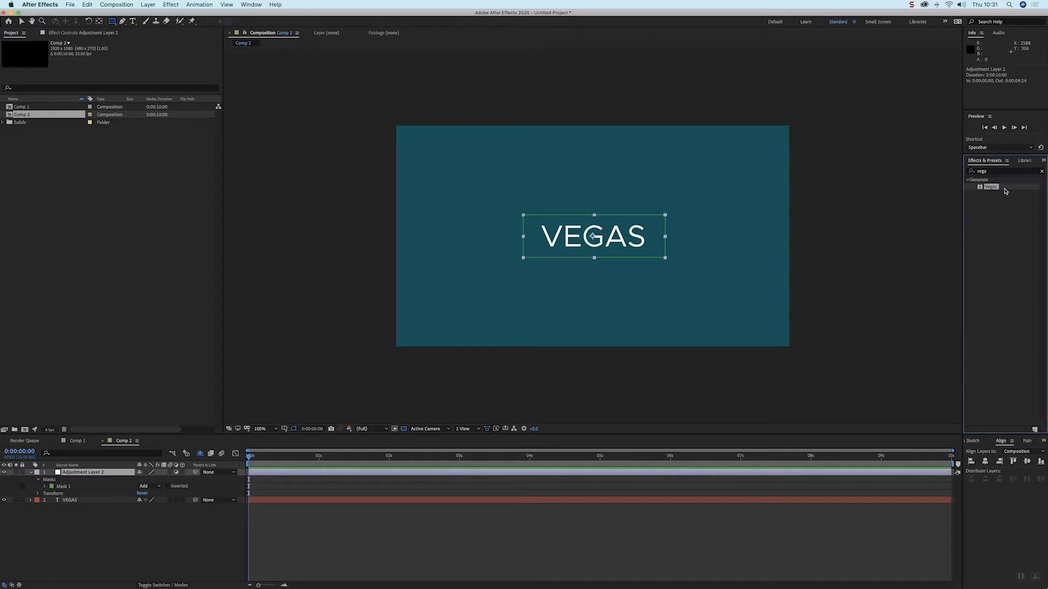
{"action": "left_click_drag", "start_coordinate": [984, 188], "coordinate": [572, 478]}
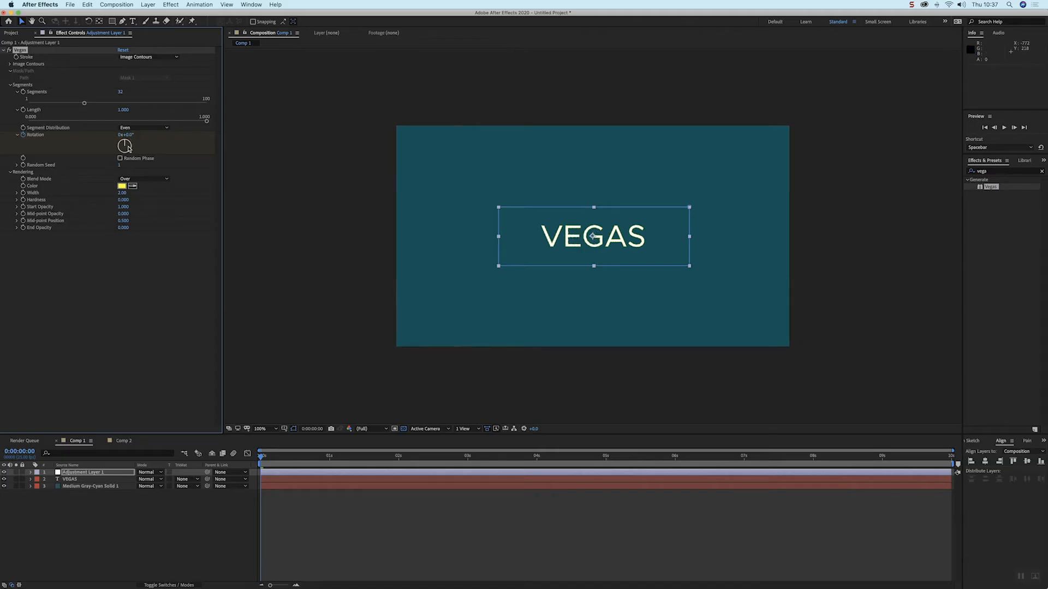
Set the Vegas effect's width to 6.70 and switch its stroke source to Mask/Path
{"action": "left_click_drag", "start_coordinate": [138, 193], "coordinate": [148, 194]}
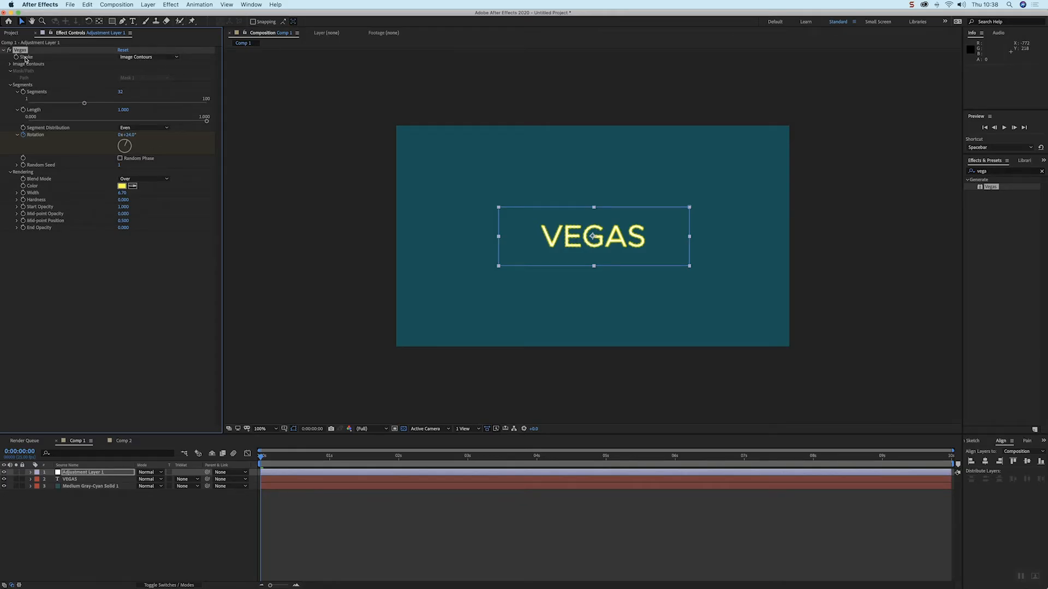
{"action": "left_click", "coordinate": [122, 57]}
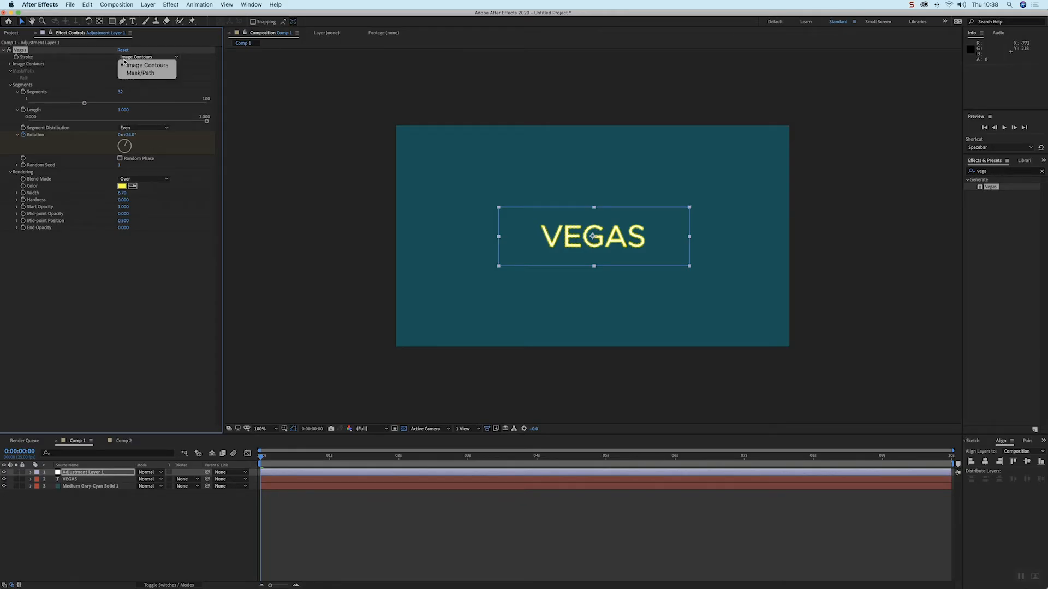
{"action": "left_click", "coordinate": [128, 74]}
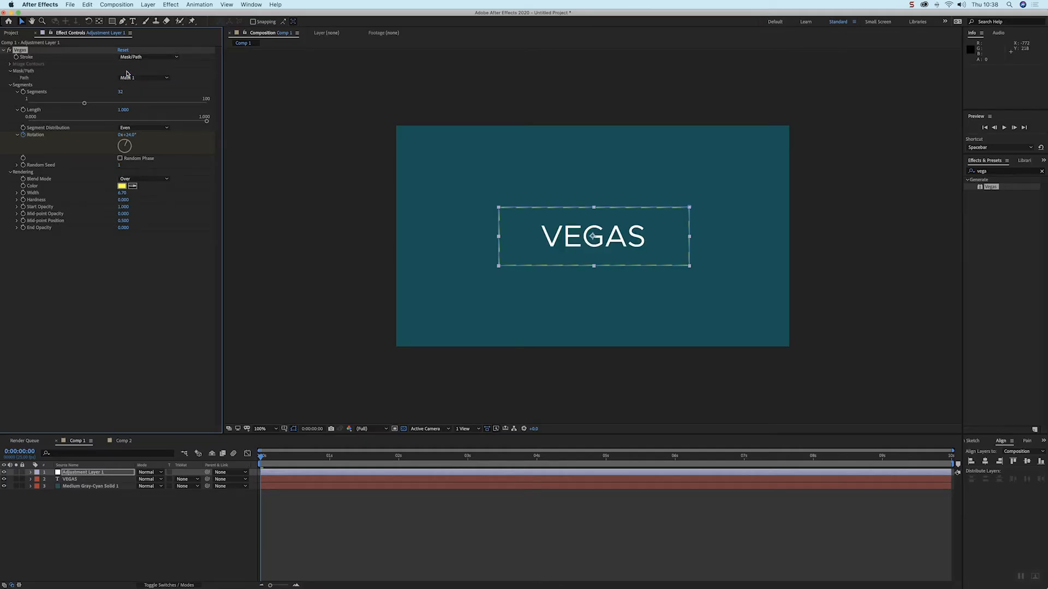
Give the Vegas stroke a width of 17.10, a single segment and a rotation of -134°
{"action": "left_click_drag", "start_coordinate": [127, 135], "coordinate": [197, 142]}
{"action": "left_click_drag", "start_coordinate": [135, 193], "coordinate": [197, 199]}
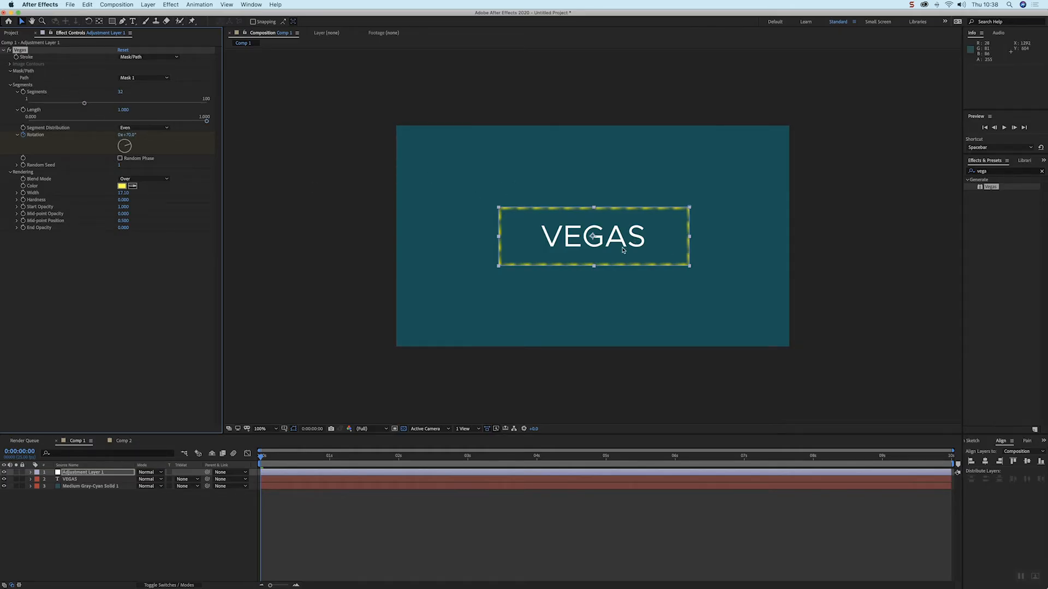
{"action": "left_click_drag", "start_coordinate": [83, 104], "coordinate": [2, 102]}
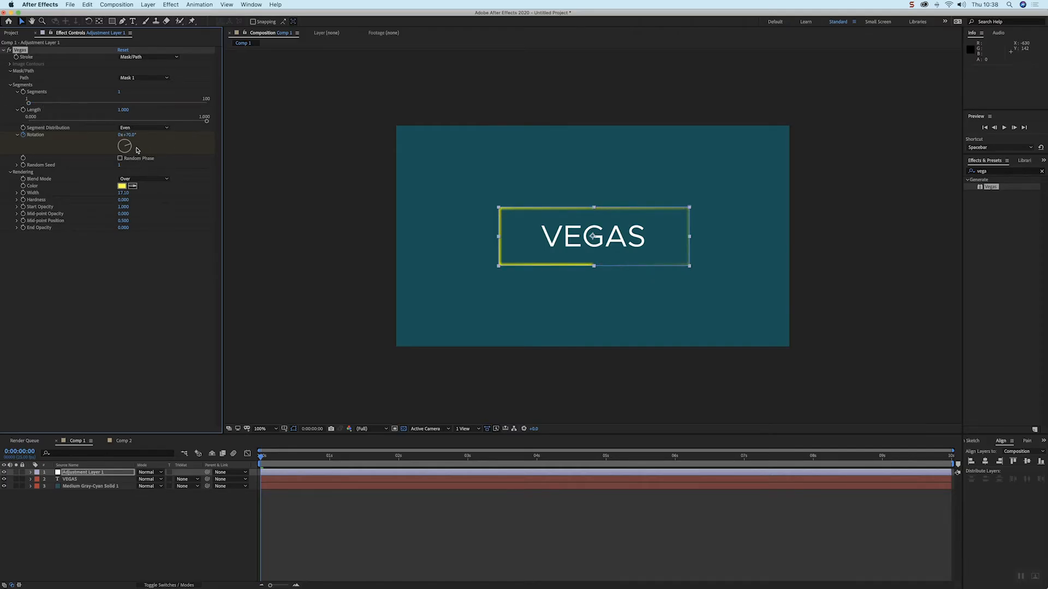
{"action": "mouse_move", "coordinate": [138, 141]}
{"action": "left_mouse_down"}
{"action": "mouse_move", "coordinate": [125, 149]}
{"action": "mouse_move", "coordinate": [129, 136]}
{"action": "left_mouse_up"}
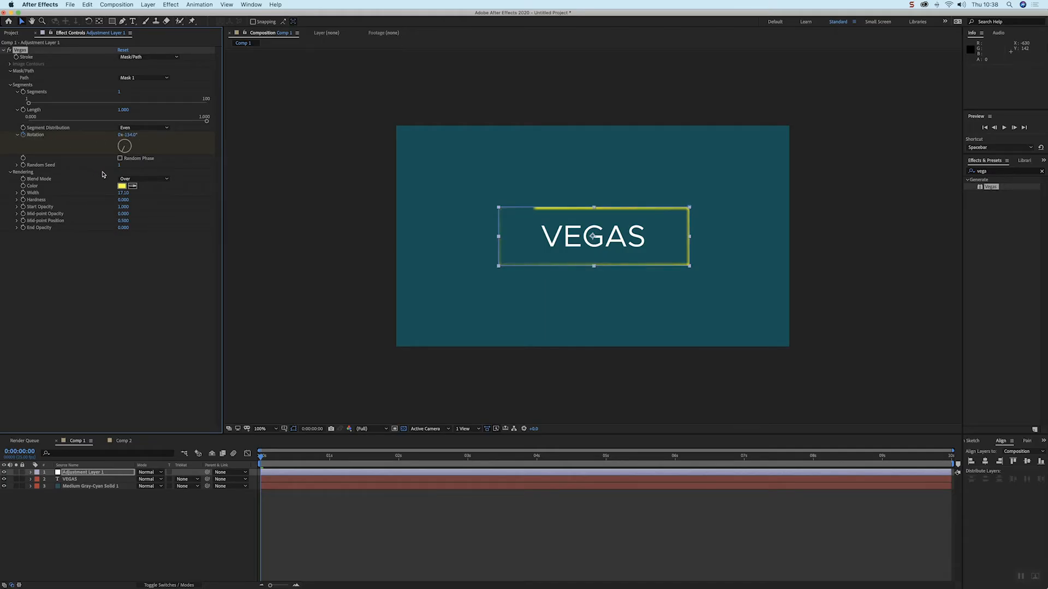
Change the Vegas stroke's color to light teal 8FE8D9
{"action": "left_click", "coordinate": [121, 186]}
{"action": "left_click_drag", "start_coordinate": [483, 382], "coordinate": [482, 378]}
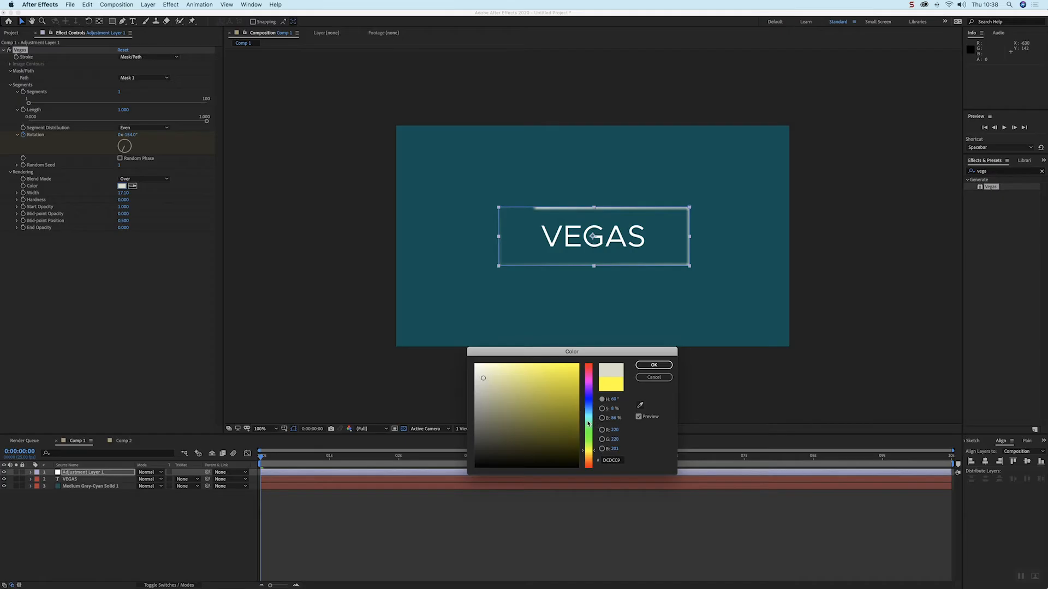
{"action": "left_click_drag", "start_coordinate": [588, 423], "coordinate": [588, 419]}
{"action": "left_click_drag", "start_coordinate": [518, 379], "coordinate": [513, 371]}
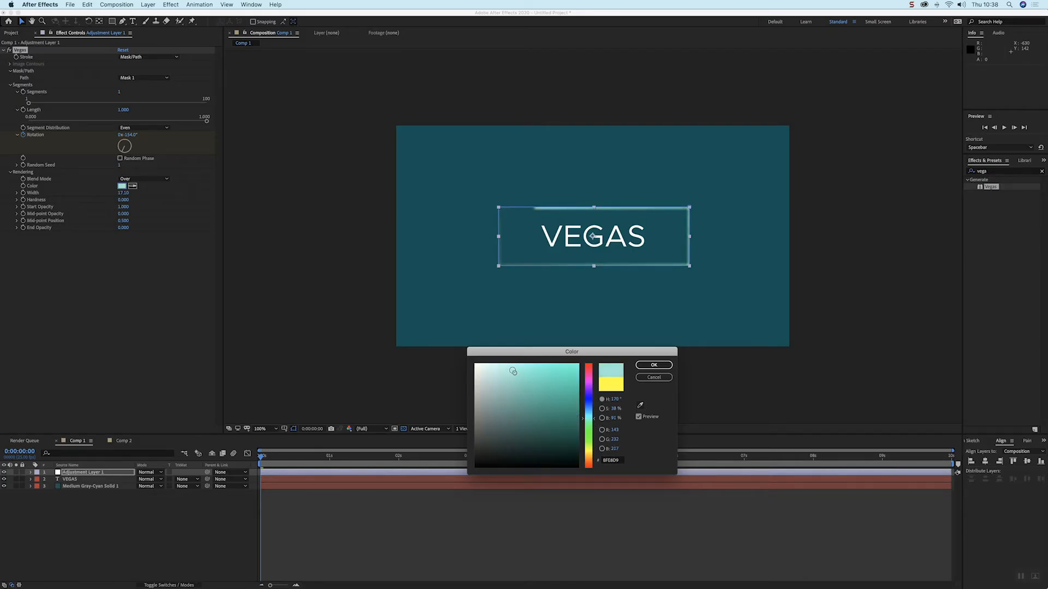
{"action": "left_click", "coordinate": [648, 366]}
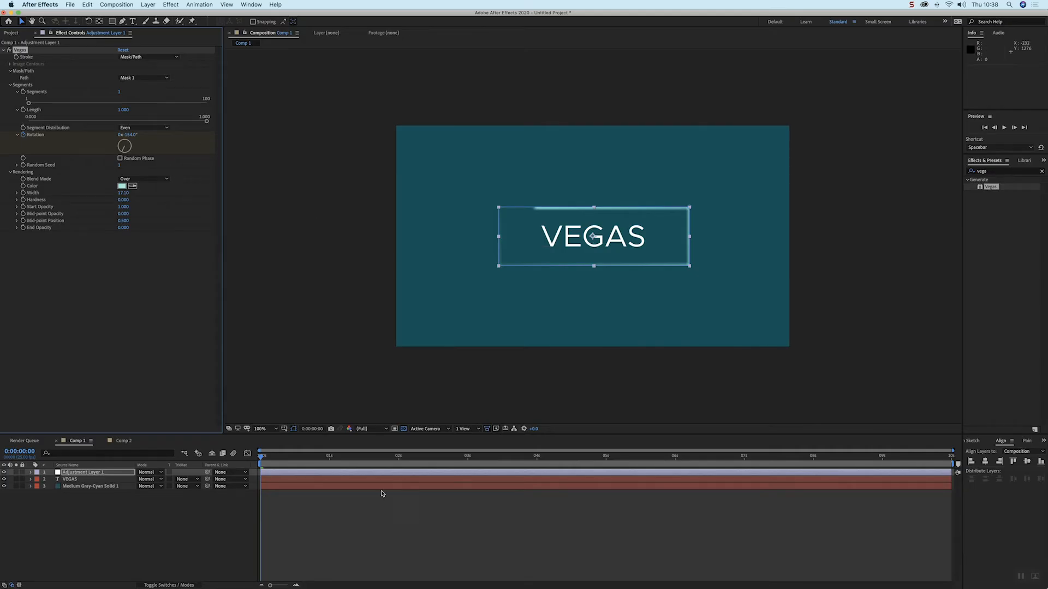
Scrub the line animation, return to the start of the timeline and set the Vegas rotation to -1.0° there
{"action": "left_click_drag", "start_coordinate": [309, 457], "coordinate": [325, 460]}
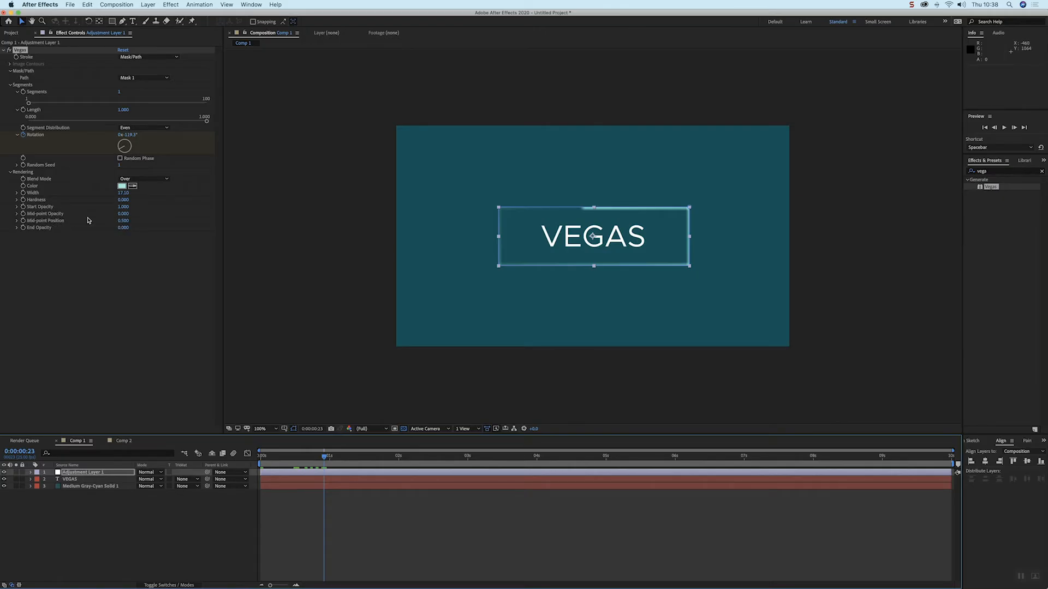
{"action": "left_click_drag", "start_coordinate": [302, 459], "coordinate": [218, 448]}
{"action": "mouse_move", "coordinate": [312, 442]}
{"action": "left_mouse_down"}
{"action": "mouse_move", "coordinate": [410, 446]}
{"action": "mouse_move", "coordinate": [125, 409]}
{"action": "left_mouse_up"}
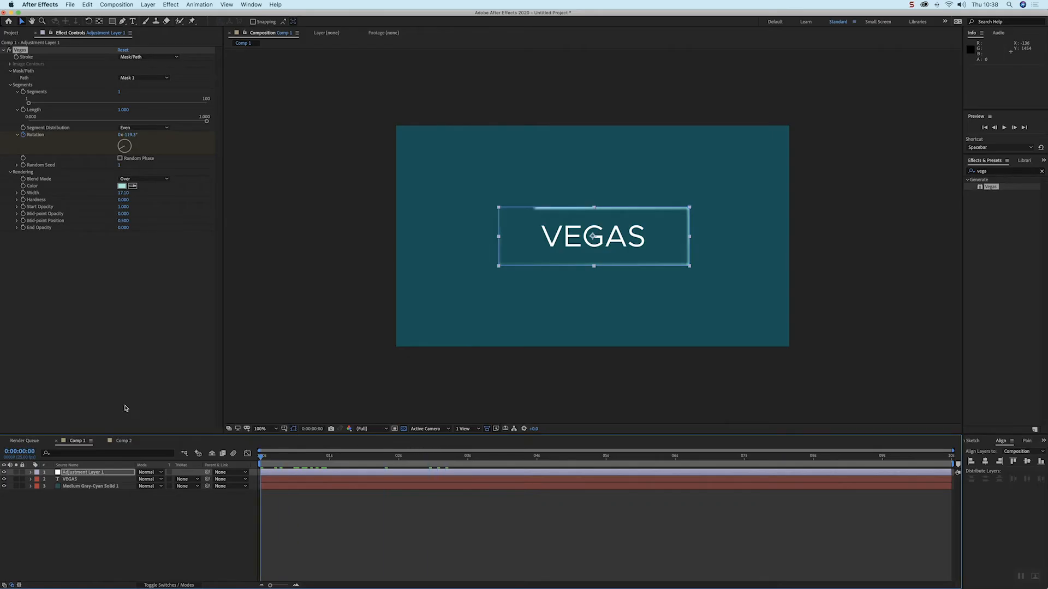
{"action": "left_click_drag", "start_coordinate": [127, 135], "coordinate": [204, 144]}
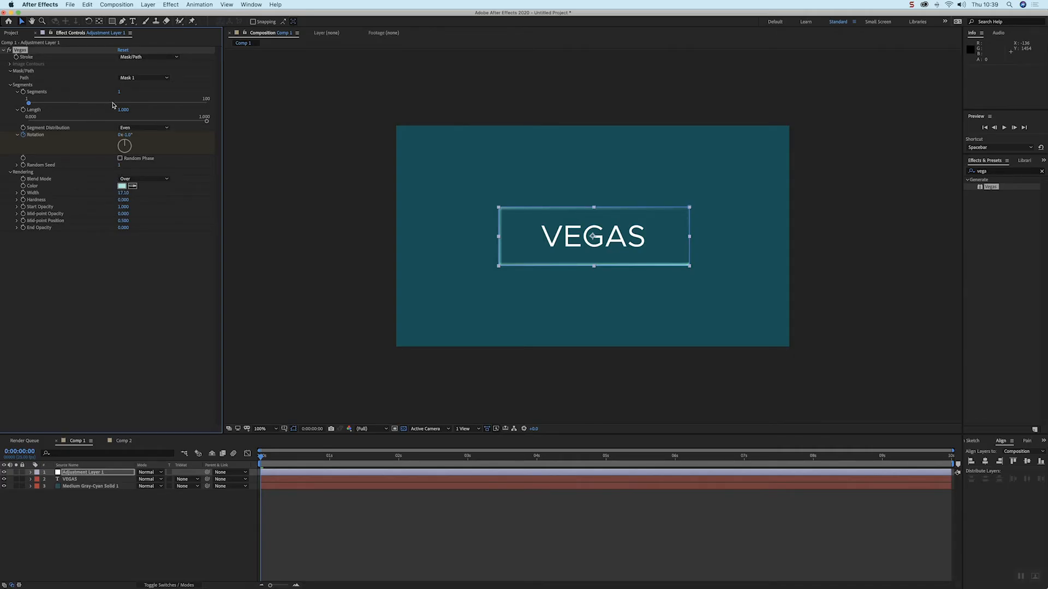
Shorten the Vegas stroke to a length of 0.389, raise its end opacity to 0.750 and increase its hardness
{"action": "left_click_drag", "start_coordinate": [201, 123], "coordinate": [110, 123]}
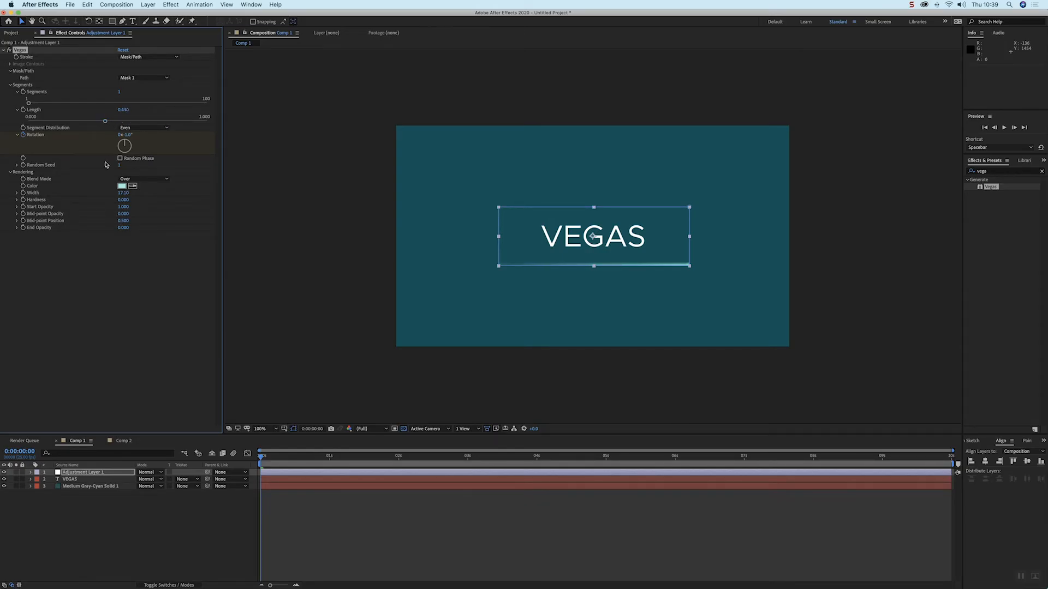
{"action": "left_click_drag", "start_coordinate": [136, 229], "coordinate": [153, 230]}
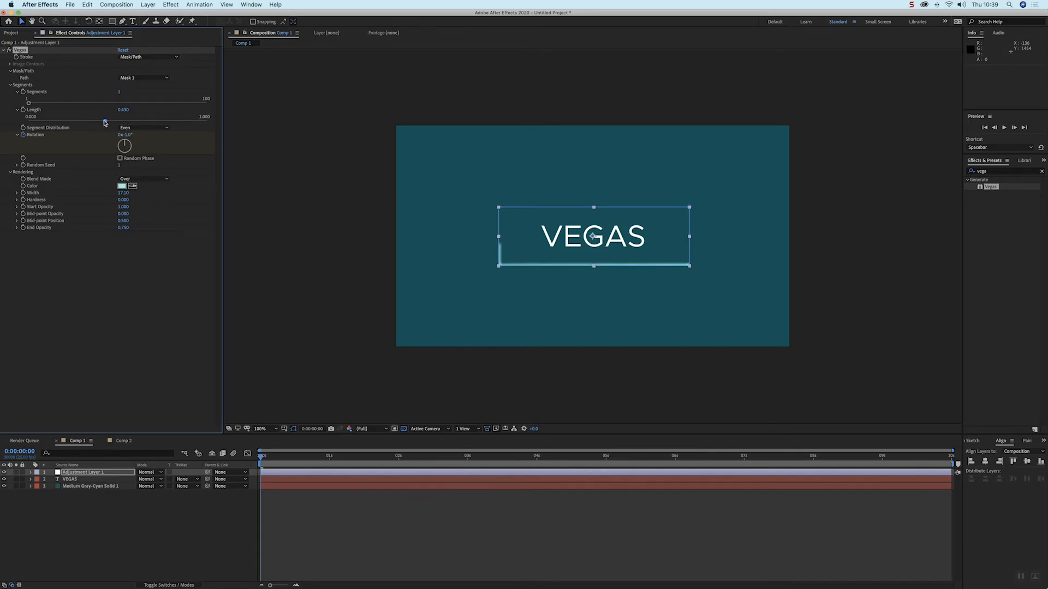
{"action": "left_click_drag", "start_coordinate": [105, 122], "coordinate": [100, 124]}
{"action": "left_click_drag", "start_coordinate": [124, 199], "coordinate": [213, 207]}
{"action": "mouse_move", "coordinate": [174, 208]}
{"action": "left_mouse_down"}
{"action": "mouse_move", "coordinate": [204, 210]}
{"action": "mouse_move", "coordinate": [187, 214]}
{"action": "left_mouse_up"}
Expand the adjustment layer's mask by 13.0 pixels and reduce the Vegas stroke width to 9.40
{"action": "key", "text": "m"}
{"action": "key", "text": "m"}
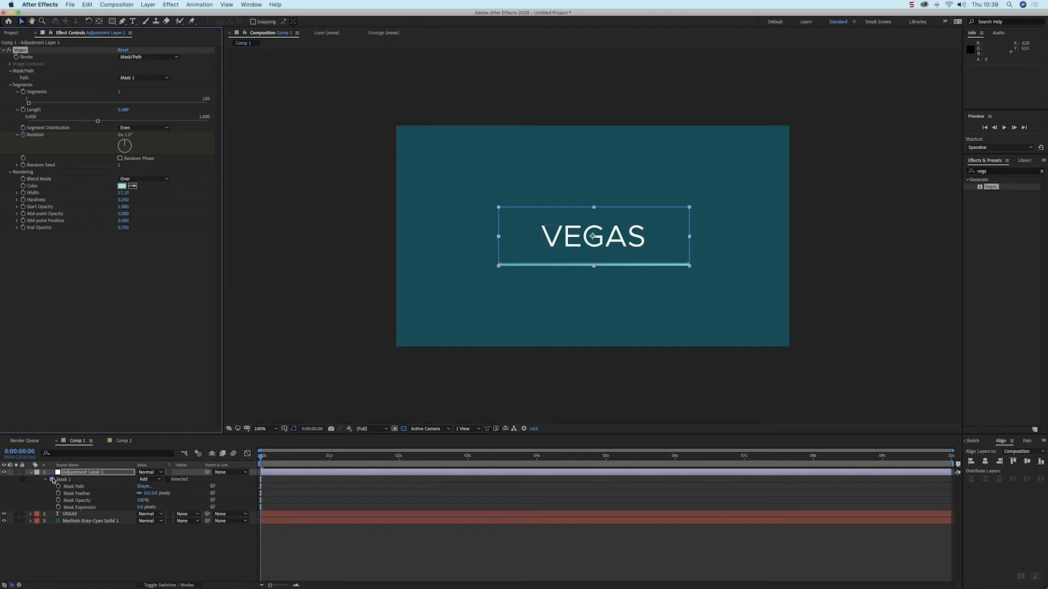
{"action": "left_click_drag", "start_coordinate": [138, 507], "coordinate": [143, 507]}
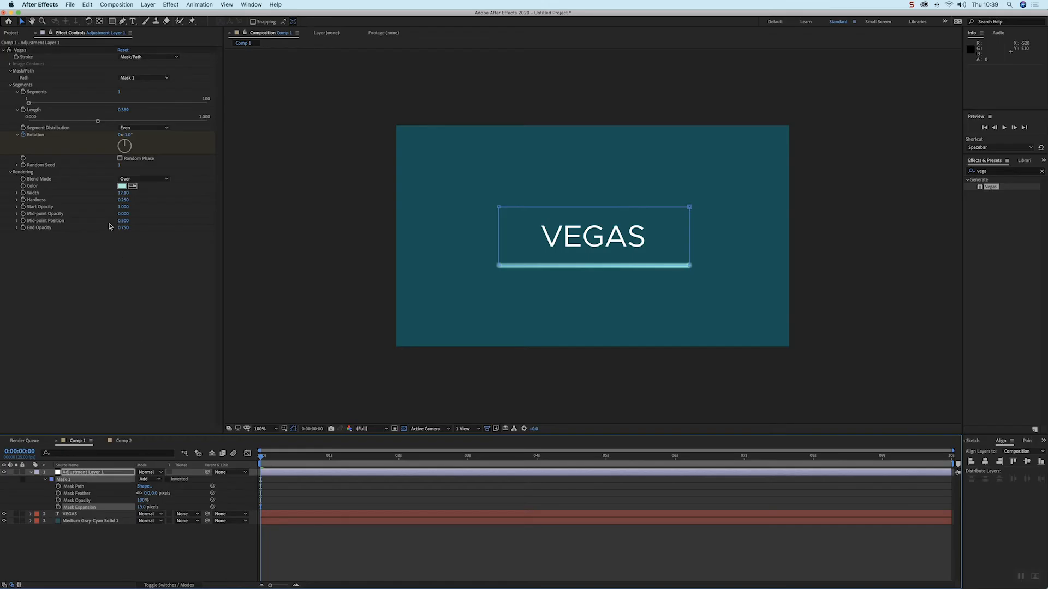
{"action": "left_click_drag", "start_coordinate": [123, 193], "coordinate": [100, 203]}
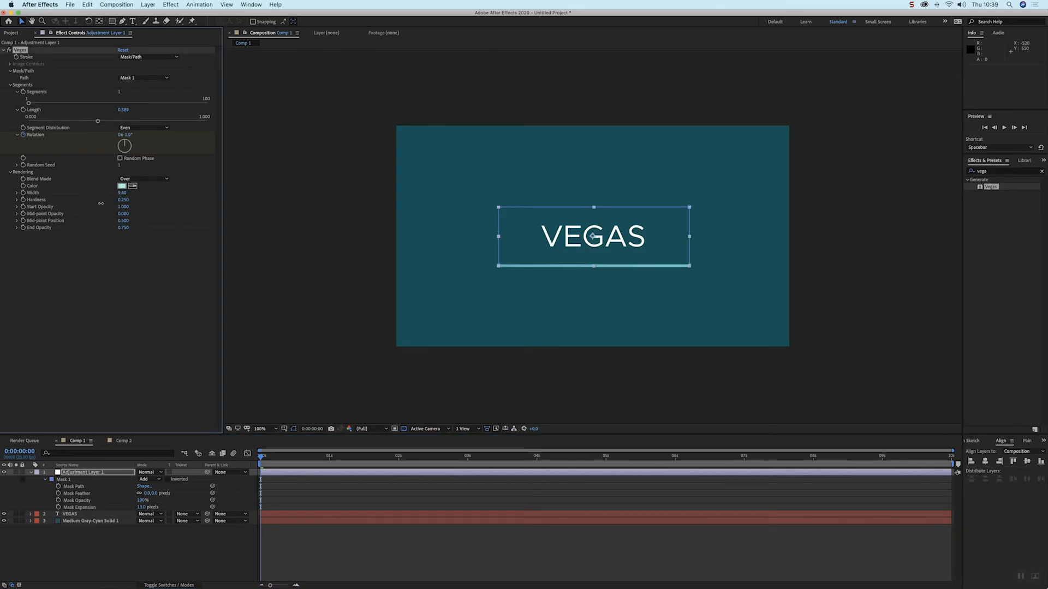
{"action": "left_click", "coordinate": [335, 489]}
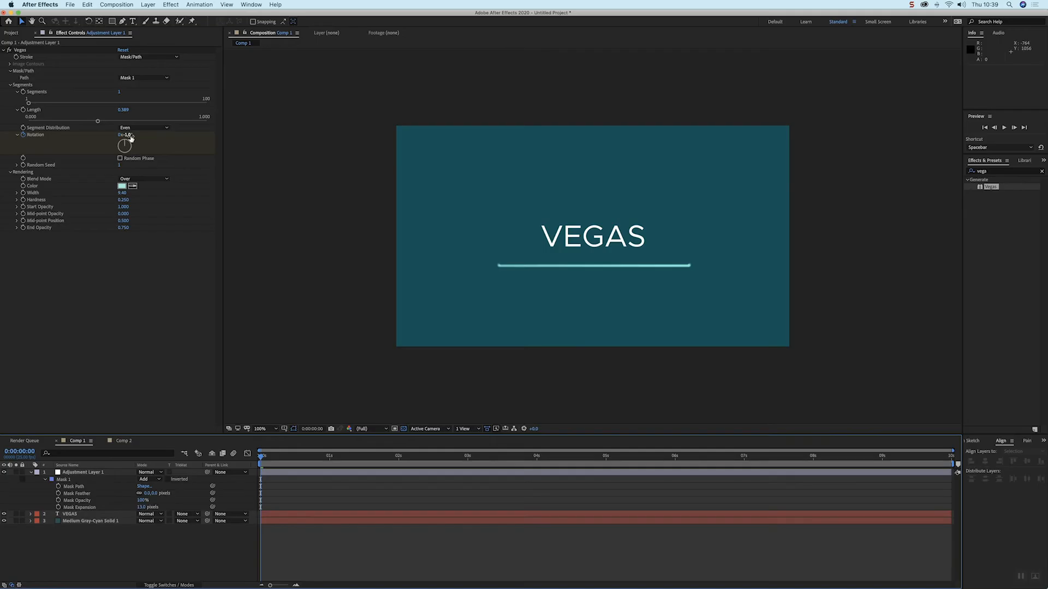
Set the Vegas rotation to 3.0° and length to 0.368 at the start, and remove the existing rotation keyframes
{"action": "left_click_drag", "start_coordinate": [131, 138], "coordinate": [130, 136]}
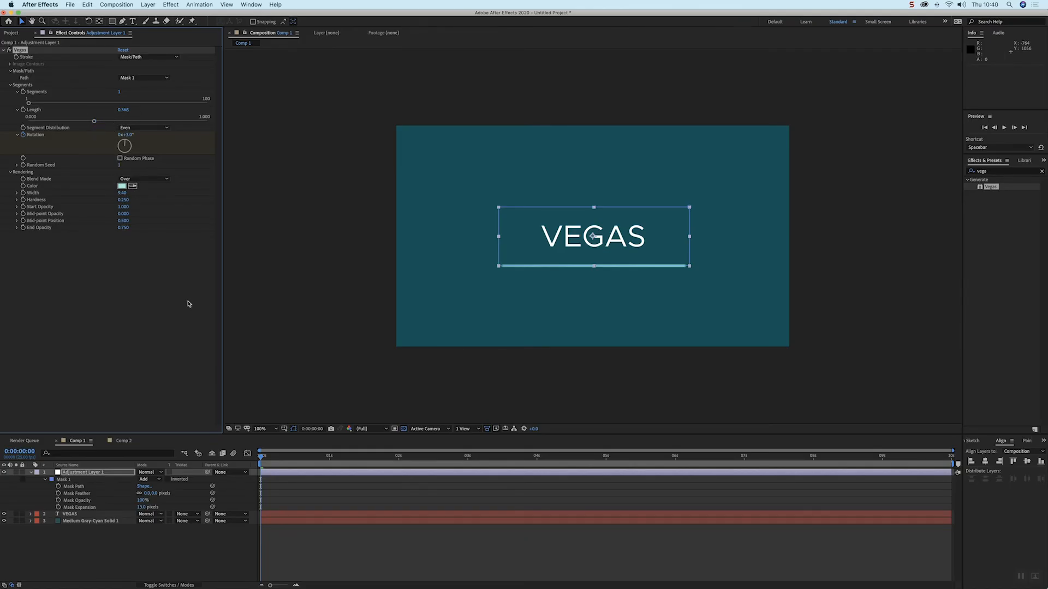
{"action": "left_click", "coordinate": [296, 480]}
{"action": "left_click", "coordinate": [330, 457]}
{"action": "left_click", "coordinate": [334, 472]}
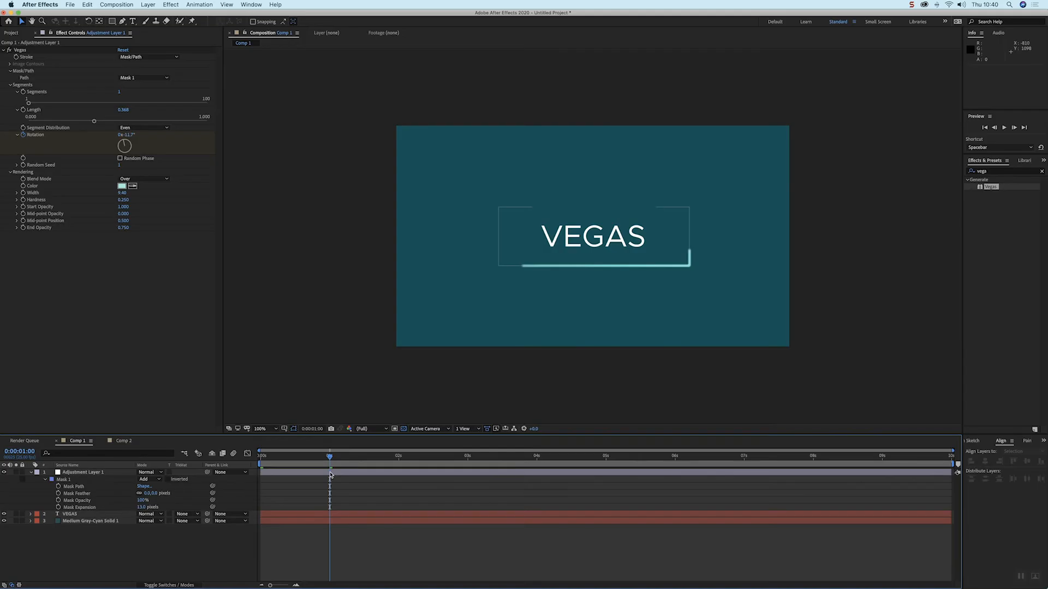
{"action": "key", "text": "u"}
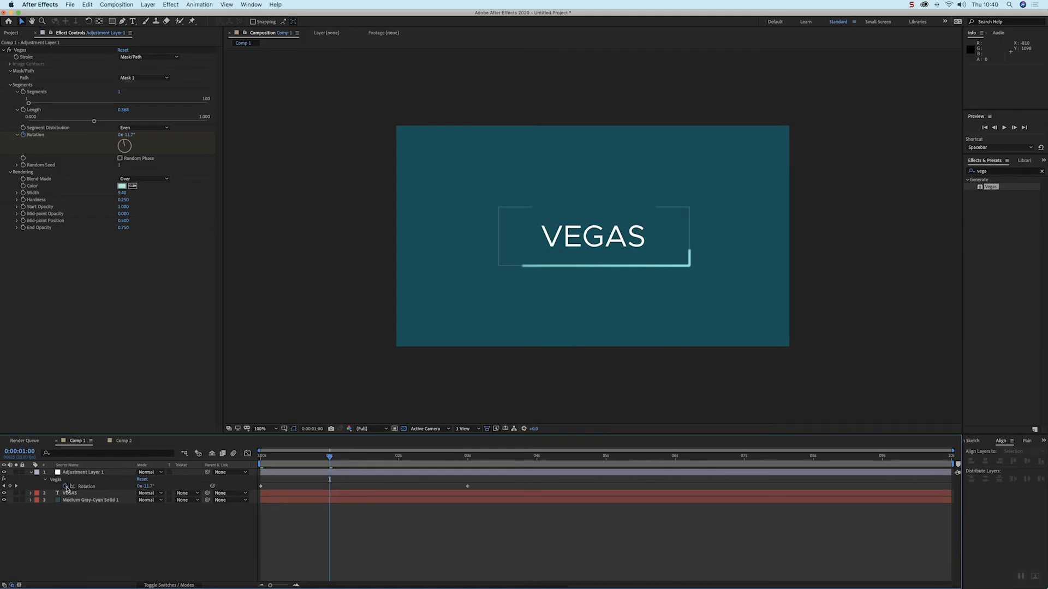
{"action": "left_click_drag", "start_coordinate": [260, 467], "coordinate": [243, 467]}
{"action": "left_click", "coordinate": [65, 486]}
Keyframe the Vegas rotation from 3.0° at 0:00:01:00 to -359.0° at 0:00:02:00
{"action": "left_click", "coordinate": [329, 463]}
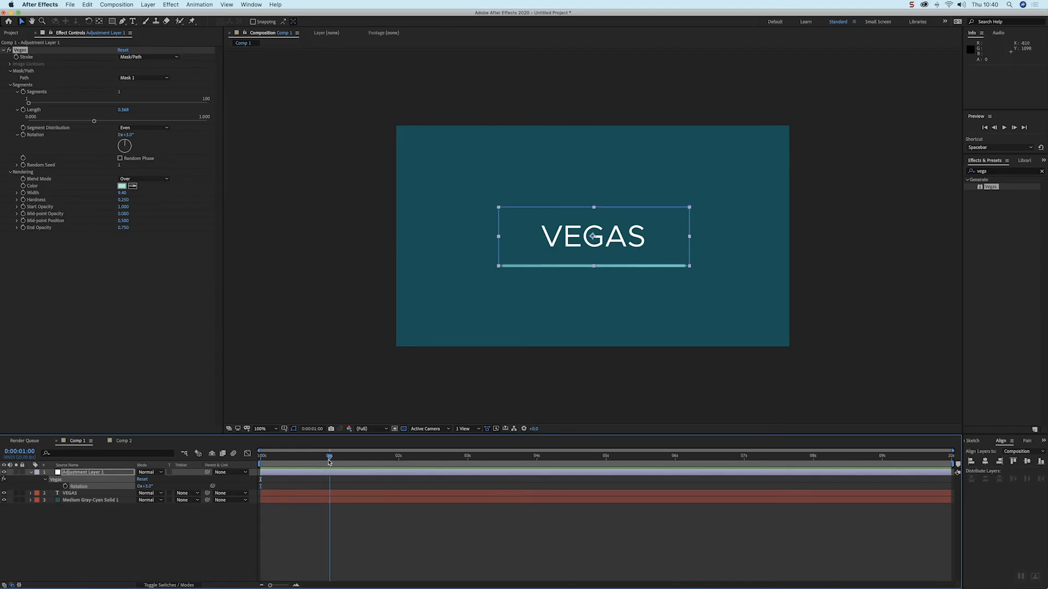
{"action": "left_click", "coordinate": [65, 486]}
{"action": "left_click_drag", "start_coordinate": [397, 459], "coordinate": [398, 459]}
{"action": "left_click_drag", "start_coordinate": [132, 135], "coordinate": [9, 165]}
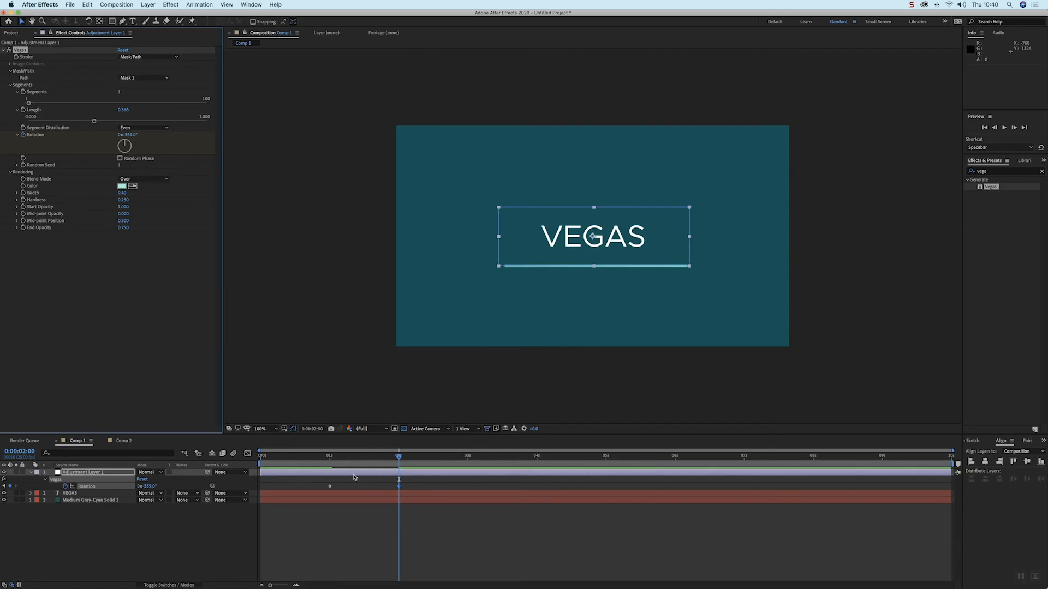
Play back the rotating line from about the one-second mark
{"action": "left_click", "coordinate": [325, 464]}
{"action": "key", "text": "space"}
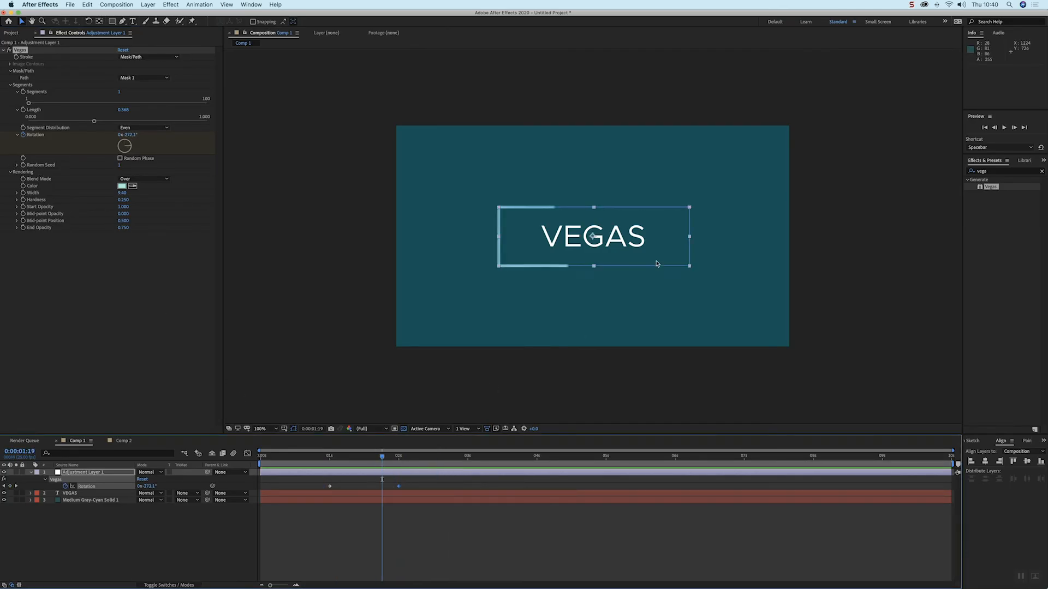
{"action": "key", "text": "space"}
Keyframe the Vegas length from 0.368 at about 0:00:01:15 down to 0.000 at 0:00:02:00 and reveal the keyframes
{"action": "left_click", "coordinate": [372, 460]}
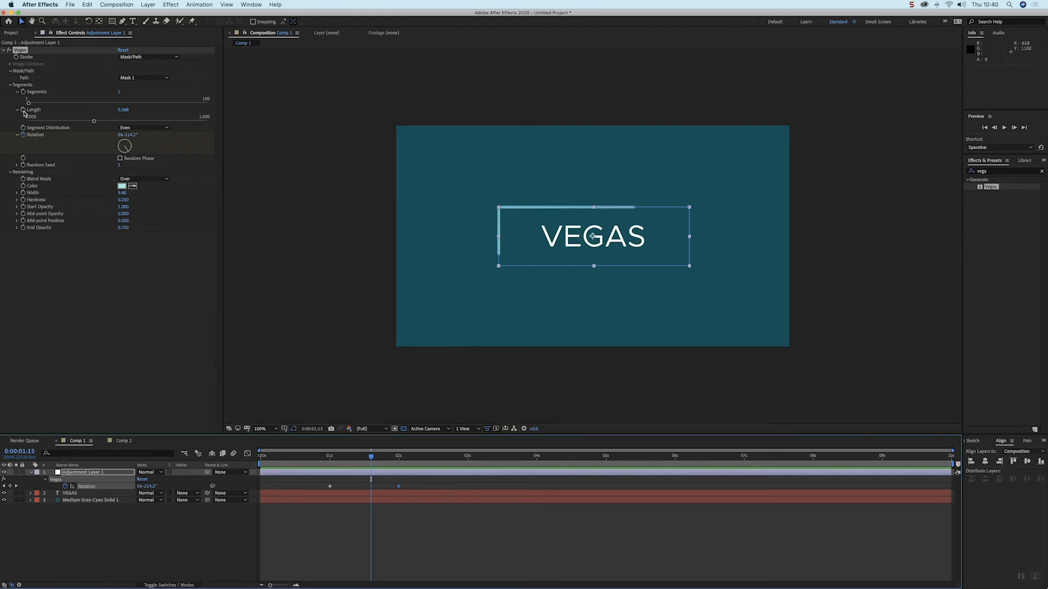
{"action": "left_click", "coordinate": [398, 455]}
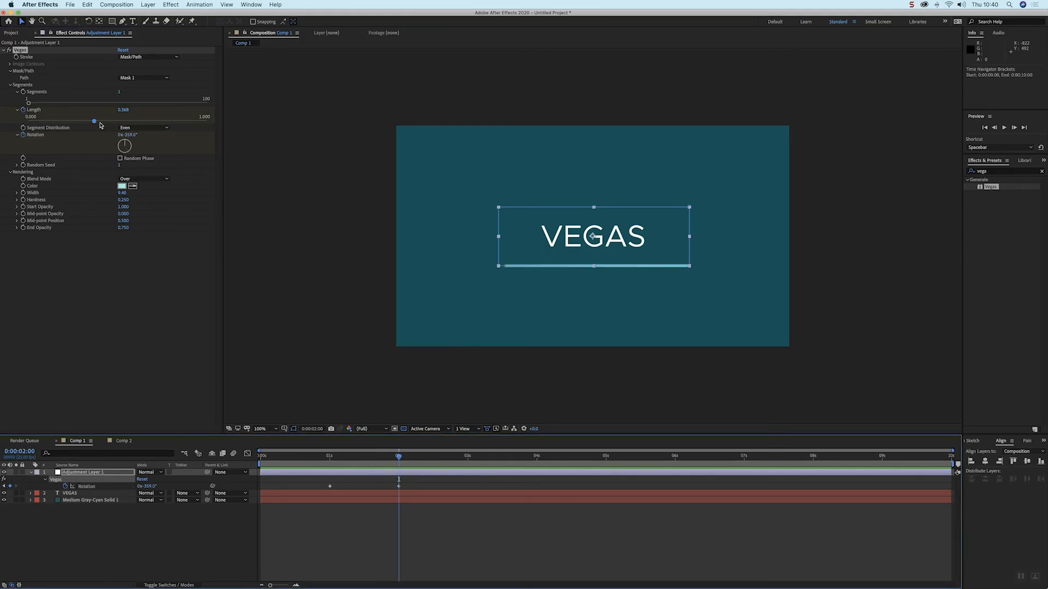
{"action": "left_click_drag", "start_coordinate": [93, 123], "coordinate": [4, 123]}
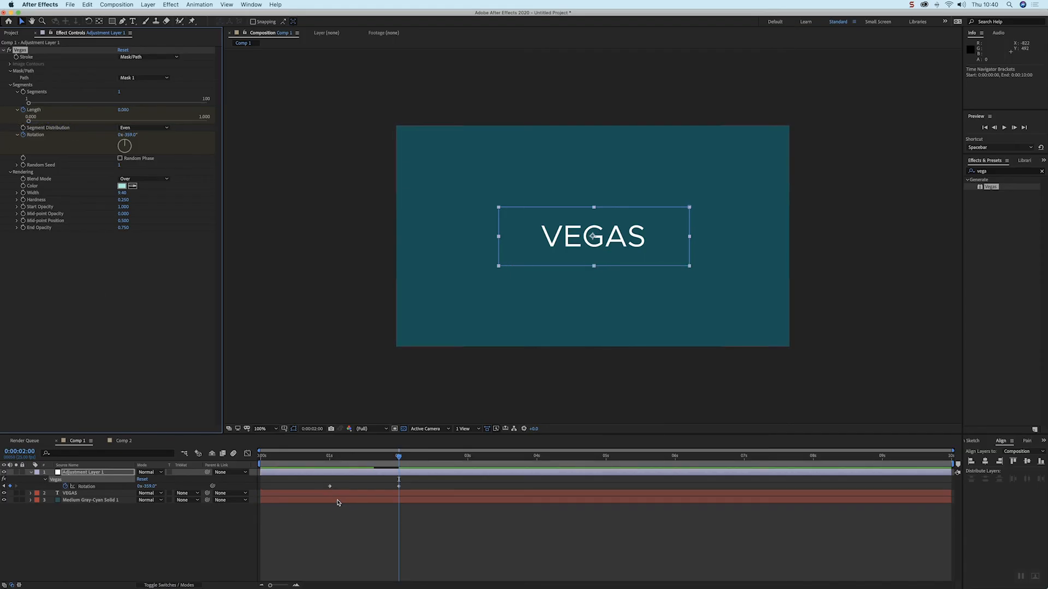
{"action": "key", "text": "u"}
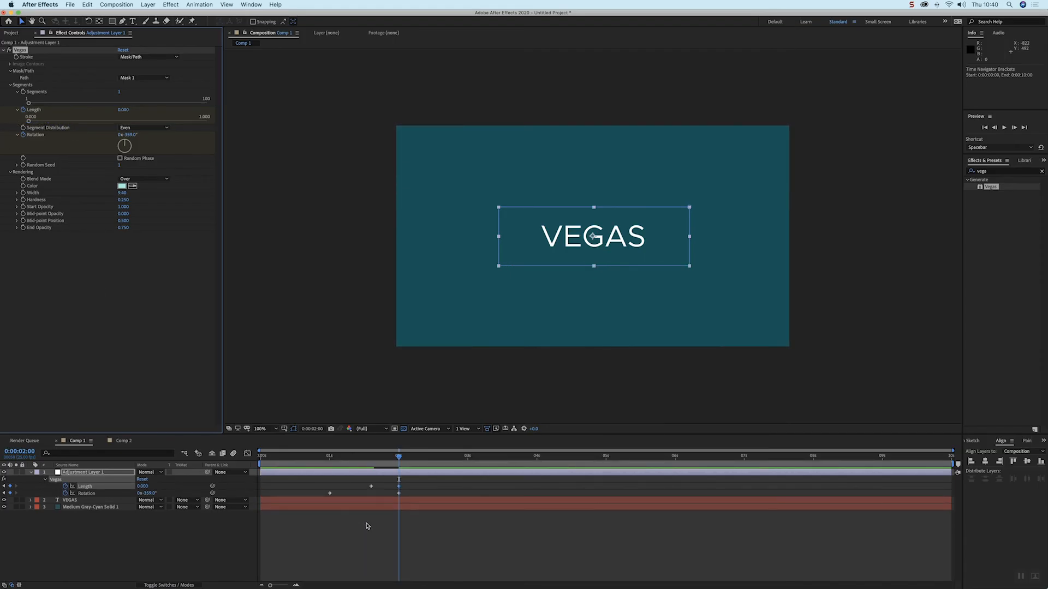
Preview the line, move the last length and rotation keyframes to 0:00:02:13, and replay it from about one second
{"action": "left_click", "coordinate": [426, 495]}
{"action": "left_click", "coordinate": [328, 456]}
{"action": "key", "text": "space"}
{"action": "key", "text": "space"}
{"action": "left_click_drag", "start_coordinate": [396, 493], "coordinate": [434, 488]}
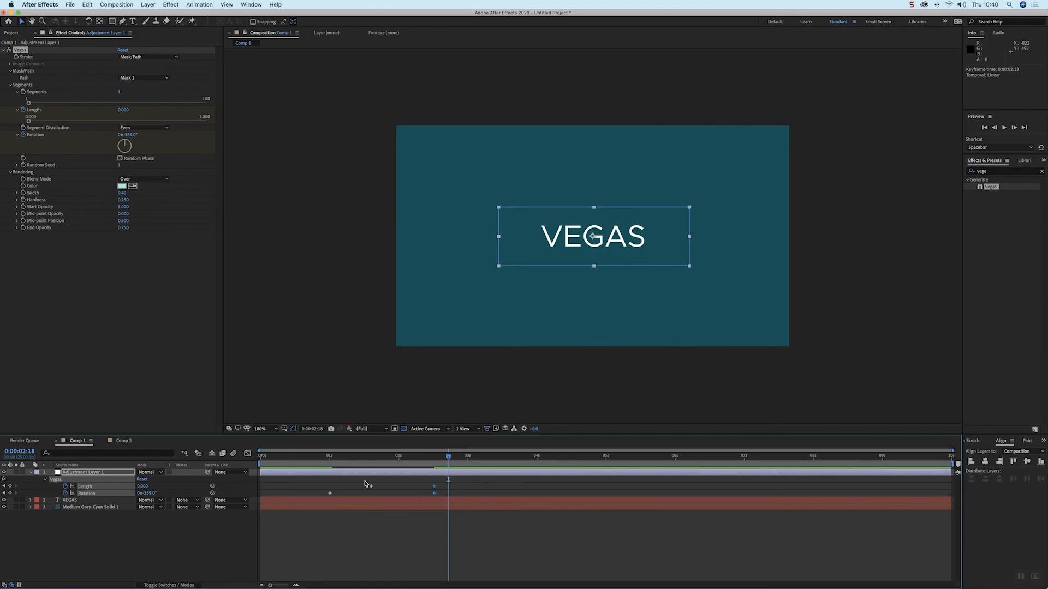
{"action": "left_click", "coordinate": [328, 463]}
{"action": "key", "text": "space"}
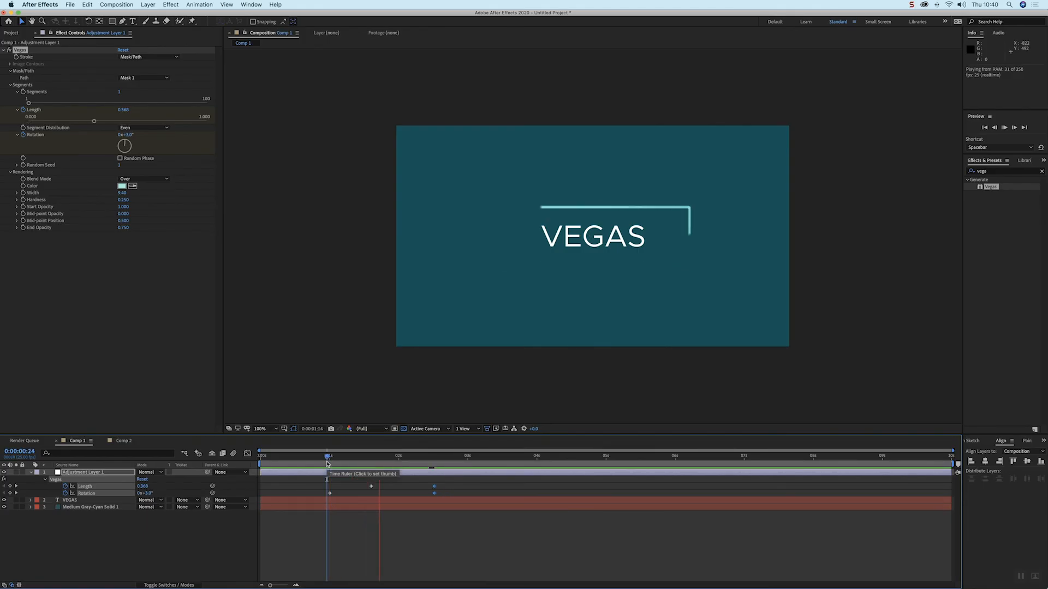
Apply Easy Ease to all of the Vegas effect's length and rotation keyframes
{"action": "left_click", "coordinate": [432, 470]}
{"action": "left_click_drag", "start_coordinate": [432, 470], "coordinate": [435, 470]}
{"action": "left_click", "coordinate": [449, 491]}
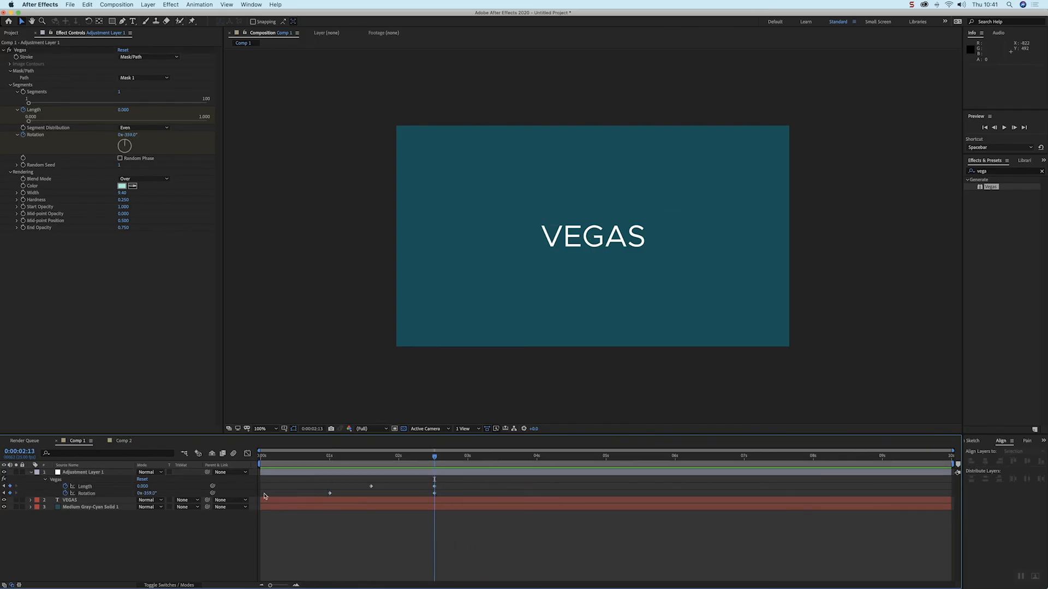
{"action": "left_click", "coordinate": [91, 489]}
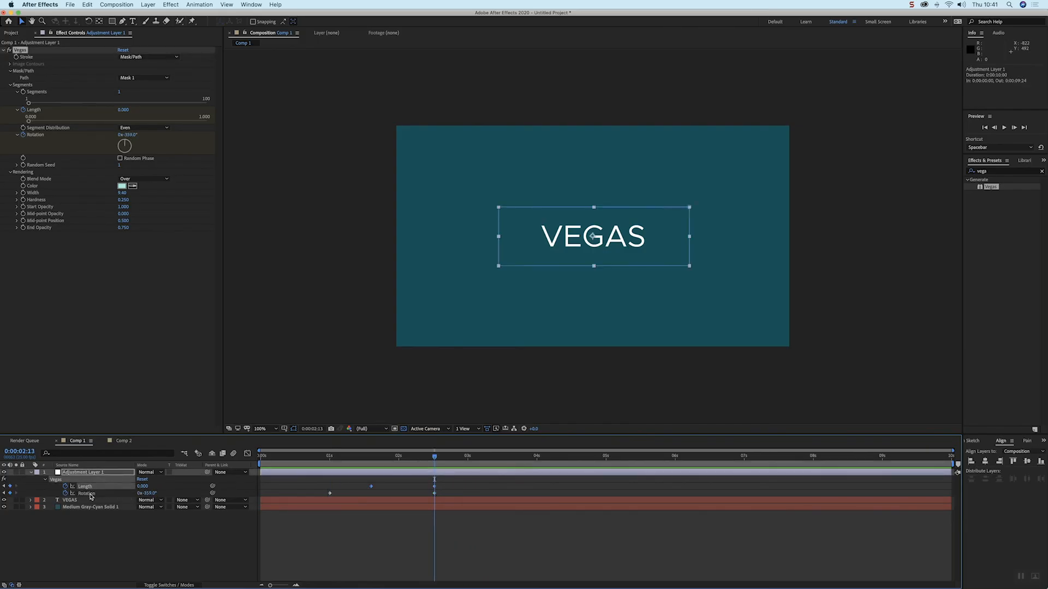
{"action": "left_click", "coordinate": [91, 494], "text": "shift"}
{"action": "left_click", "coordinate": [200, 5]}
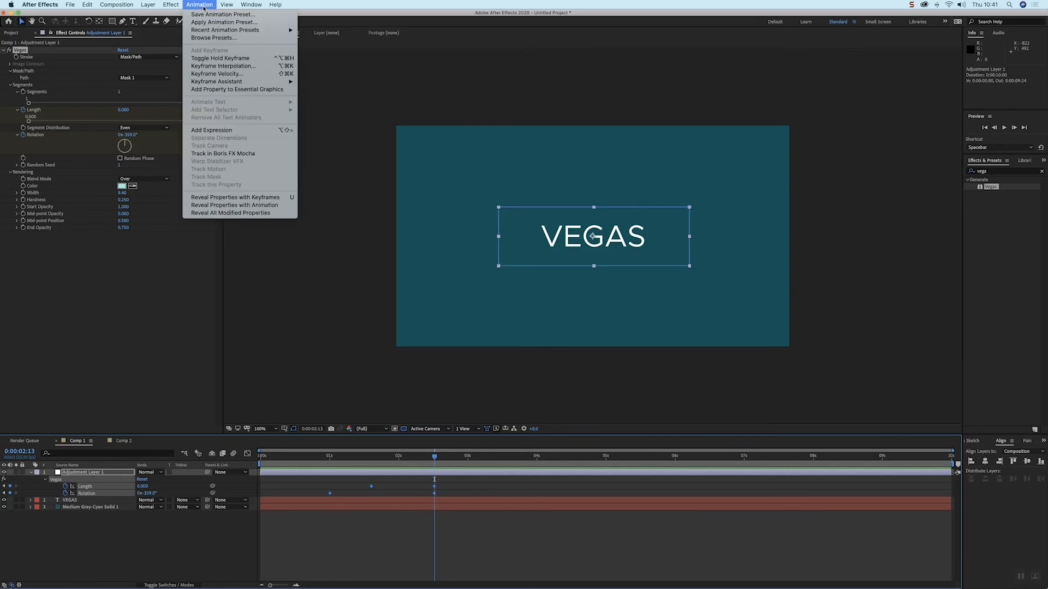
{"action": "mouse_move", "coordinate": [252, 82]}
{"action": "left_click", "coordinate": [321, 105]}
Play back the eased line animation repeatedly, from the start and from about the one-second mark, to check its motion
{"action": "left_click", "coordinate": [320, 457]}
{"action": "key", "text": "space"}
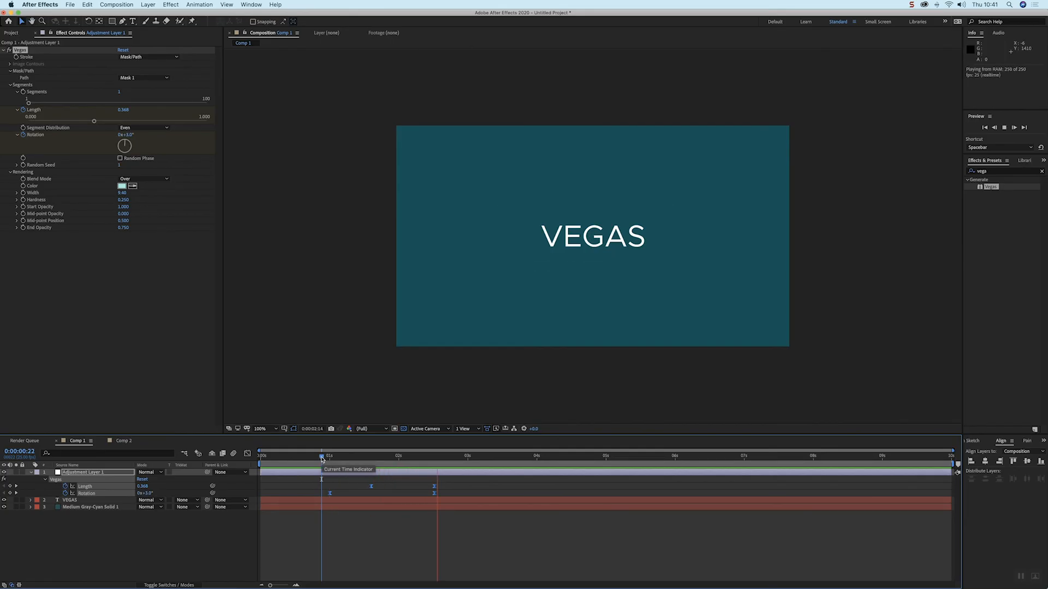
{"action": "key", "text": "space"}
{"action": "key", "text": "space"}
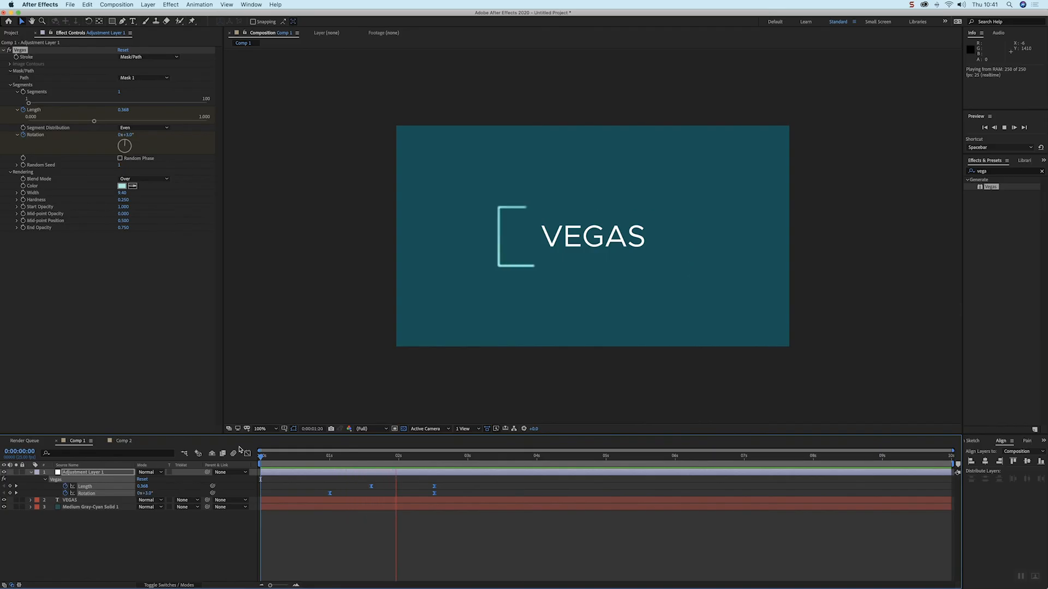
{"action": "key", "text": "space"}
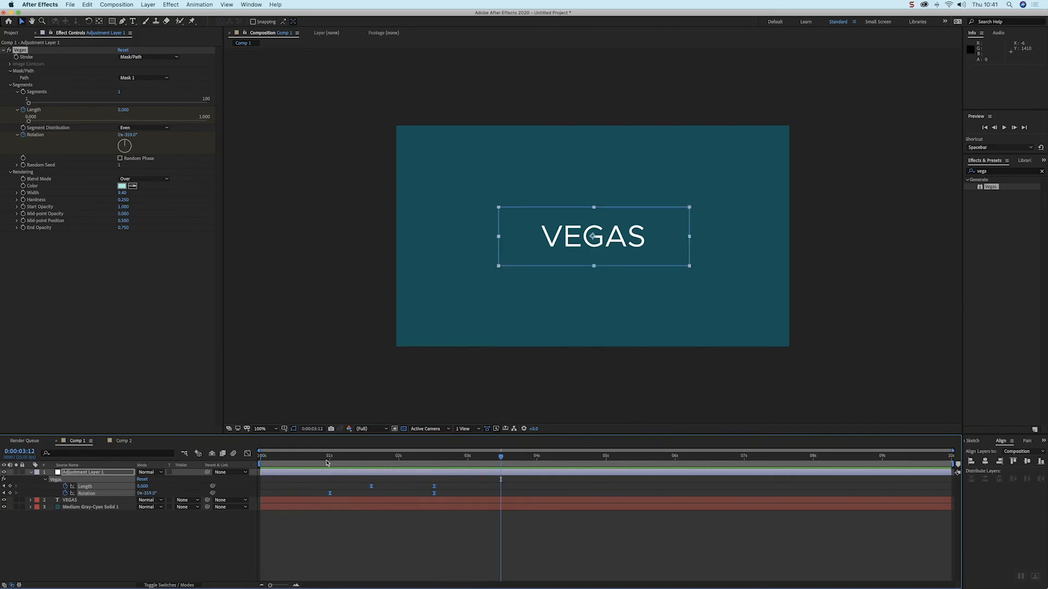
{"action": "left_click_drag", "start_coordinate": [330, 465], "coordinate": [260, 463]}
{"action": "key", "text": "space"}
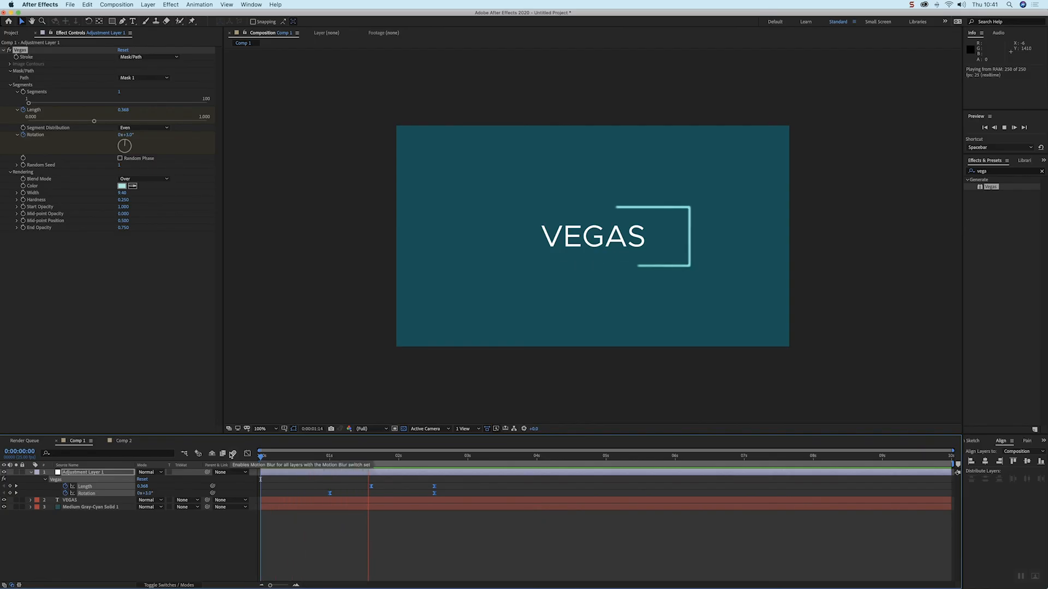
{"action": "key", "text": "space"}
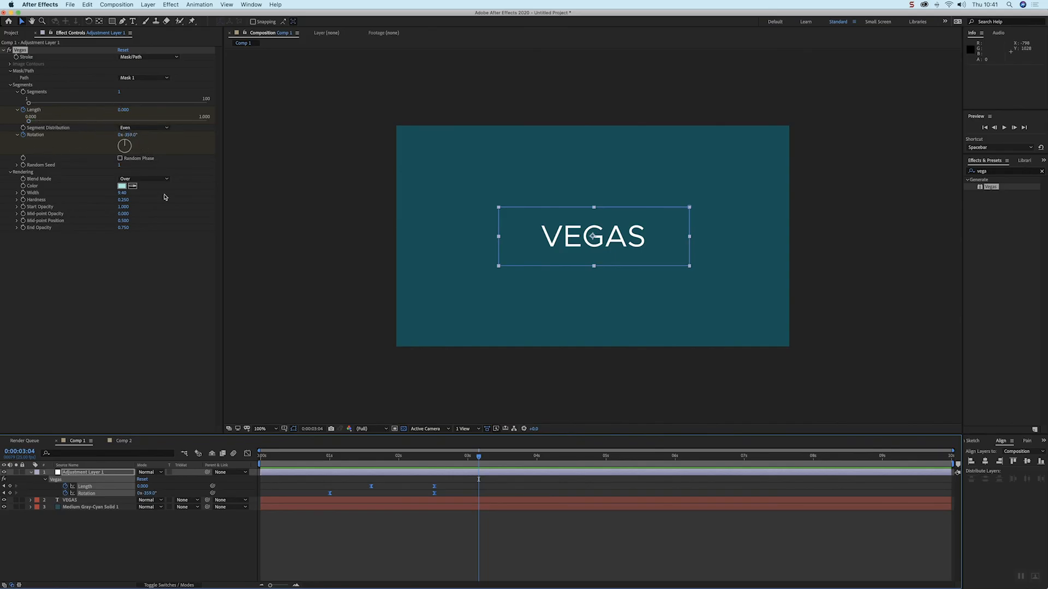
{"action": "left_click", "coordinate": [333, 465]}
{"action": "key", "text": "space"}
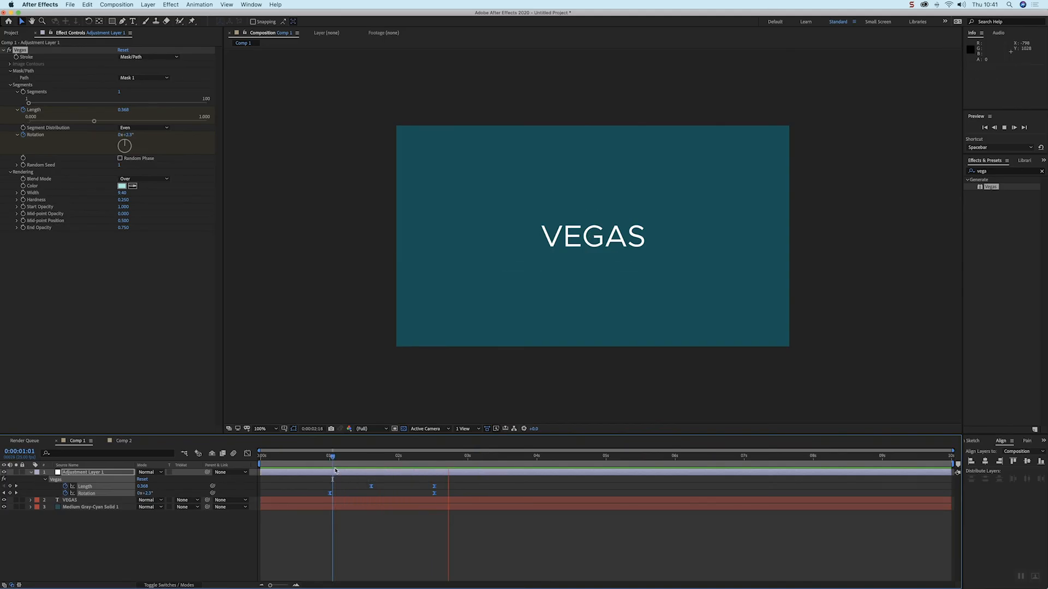
{"action": "left_click", "coordinate": [327, 467]}
{"action": "key", "text": "space"}
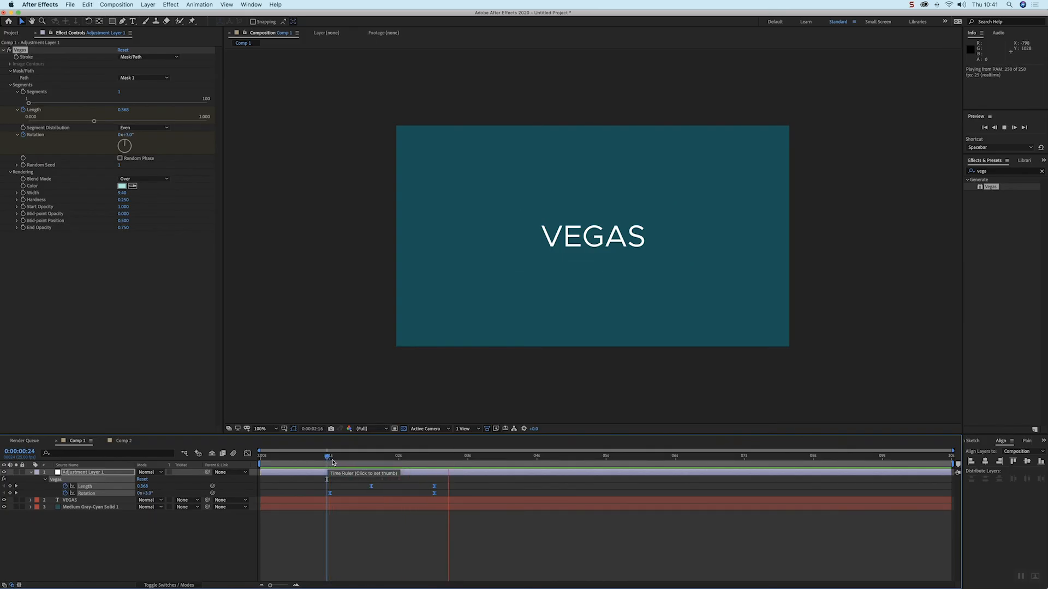
{"action": "left_click", "coordinate": [329, 462]}
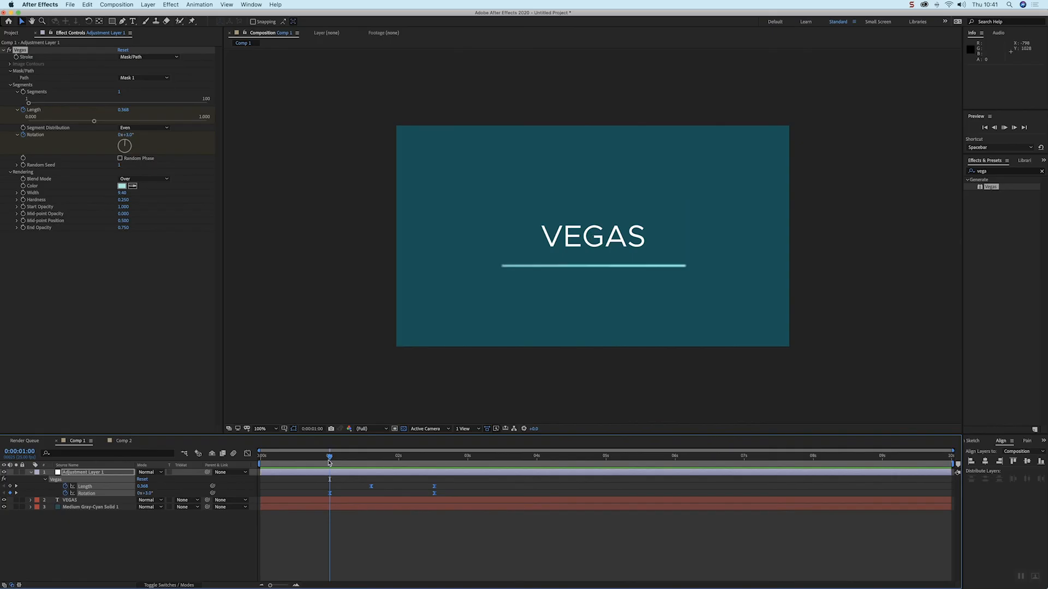
{"action": "key", "text": "space"}
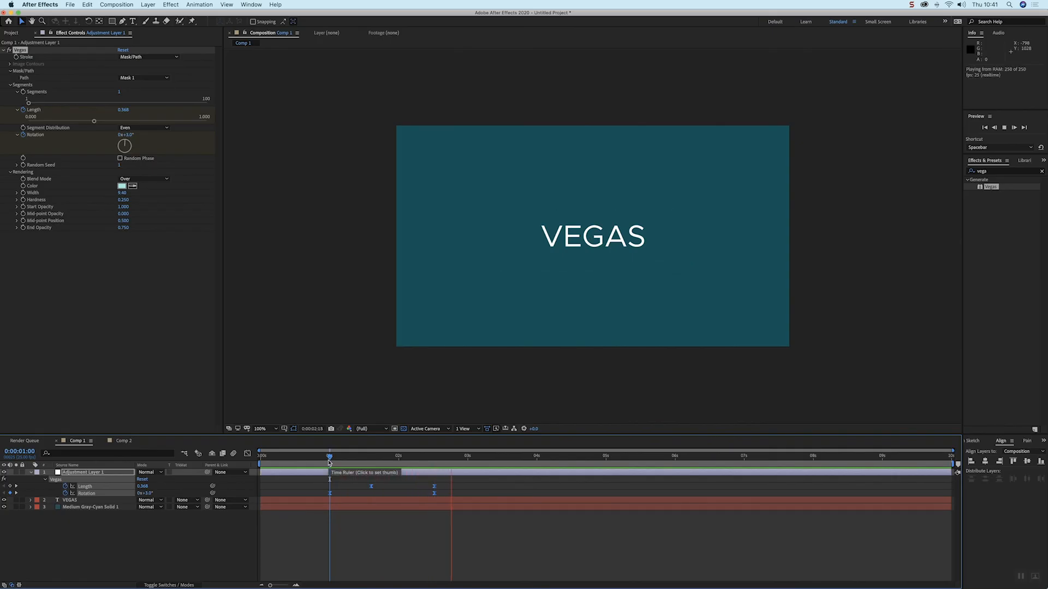
{"action": "key", "text": "space"}
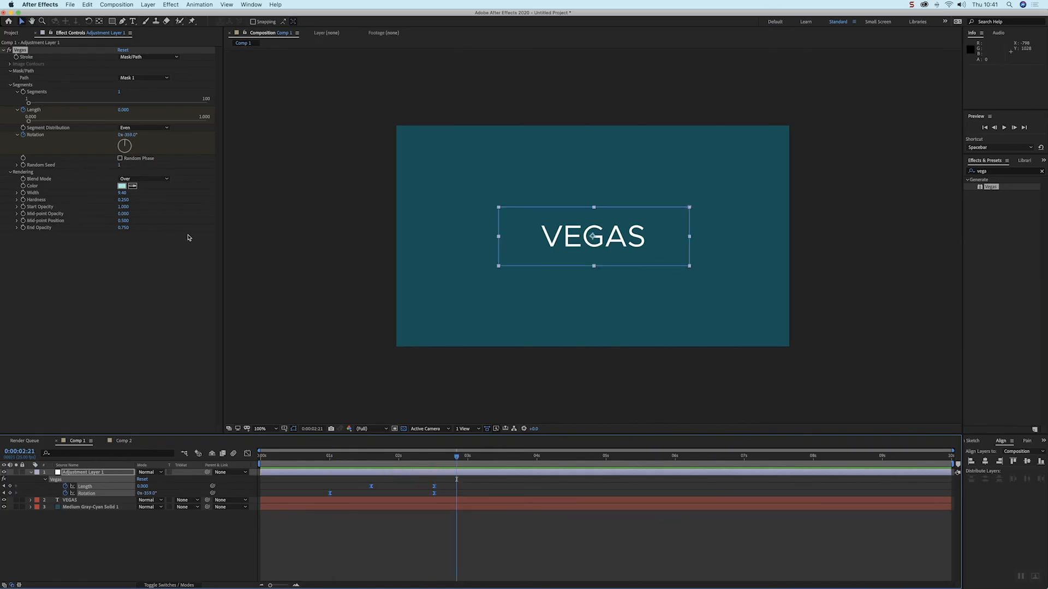
{"action": "left_click", "coordinate": [329, 472]}
{"action": "key", "text": "space"}
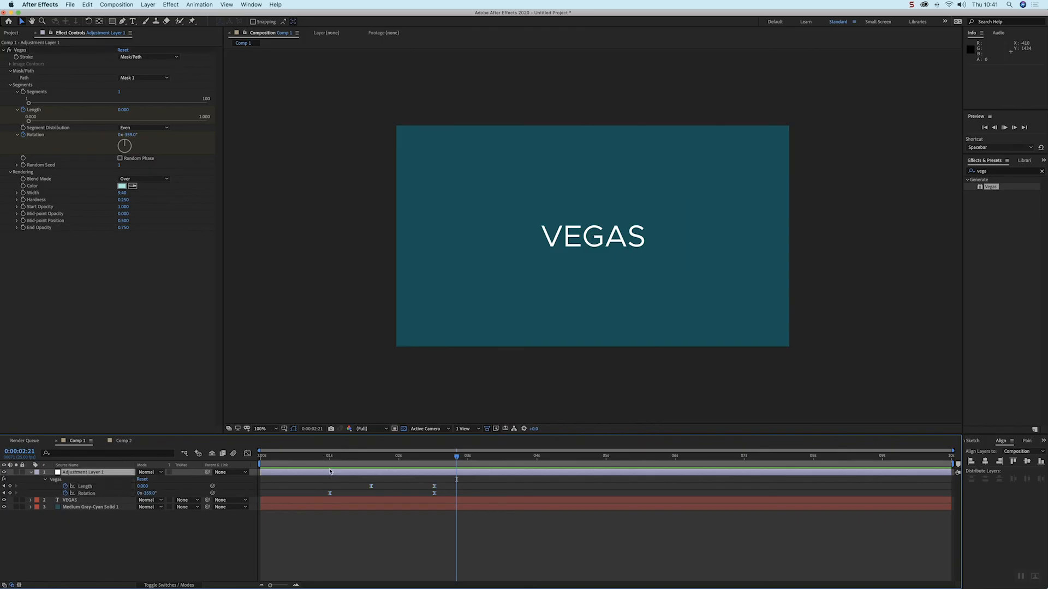
{"action": "left_click", "coordinate": [330, 460]}
{"action": "key", "text": "space"}
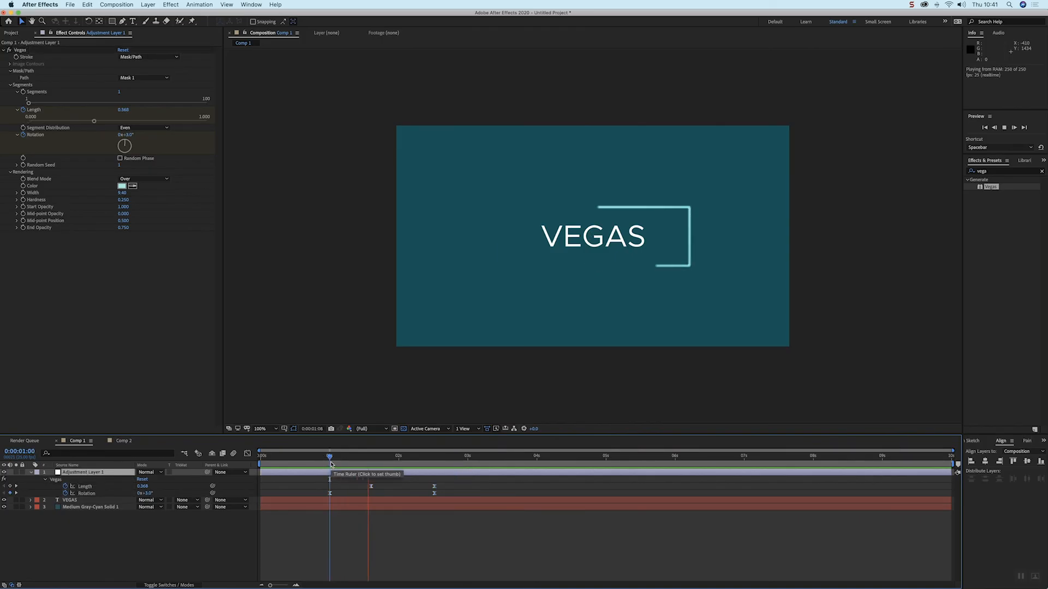